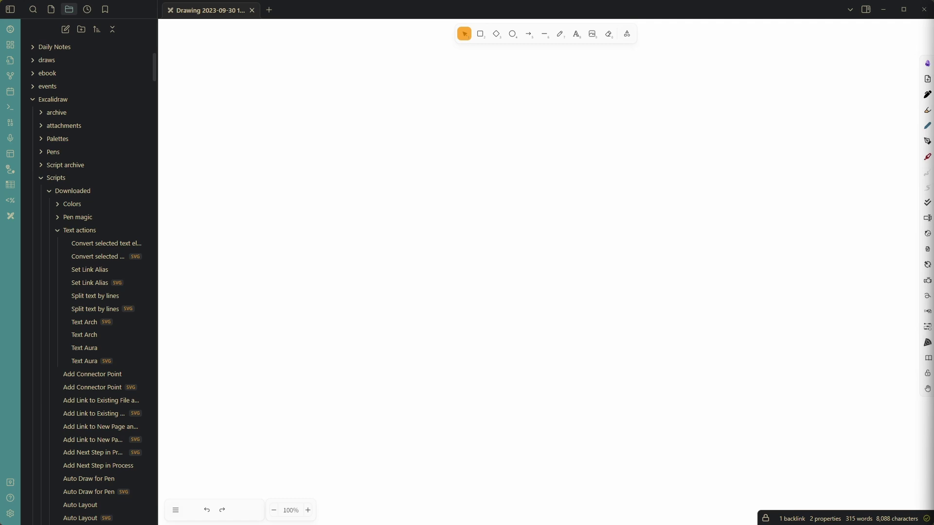
# - Read the Excalidraw 1.9.20 release notes, then show the extra tools list with Mermaid to Excalidraw
pyautogui.click(929, 64)
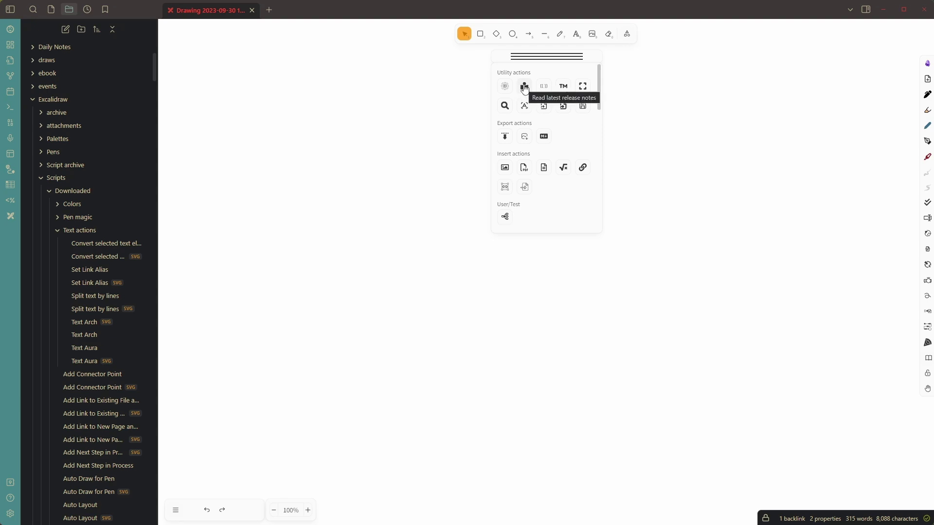
pyautogui.click(524, 88)
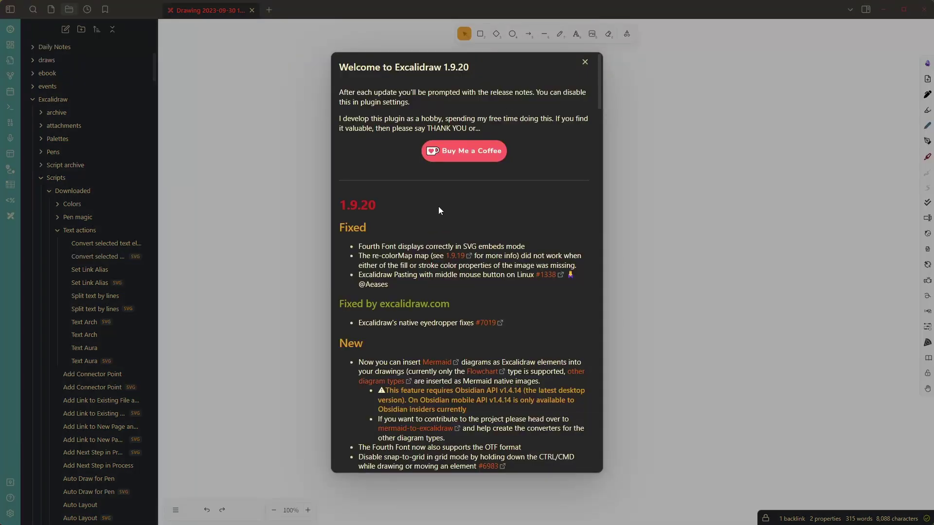
pyautogui.scroll(-4, 439, 208)
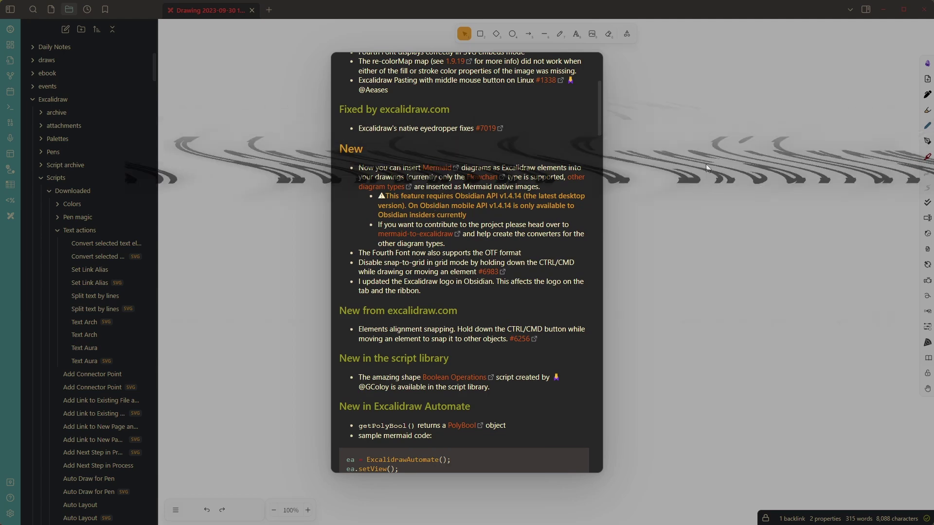
pyautogui.click(638, 66)
pyautogui.click(627, 33)
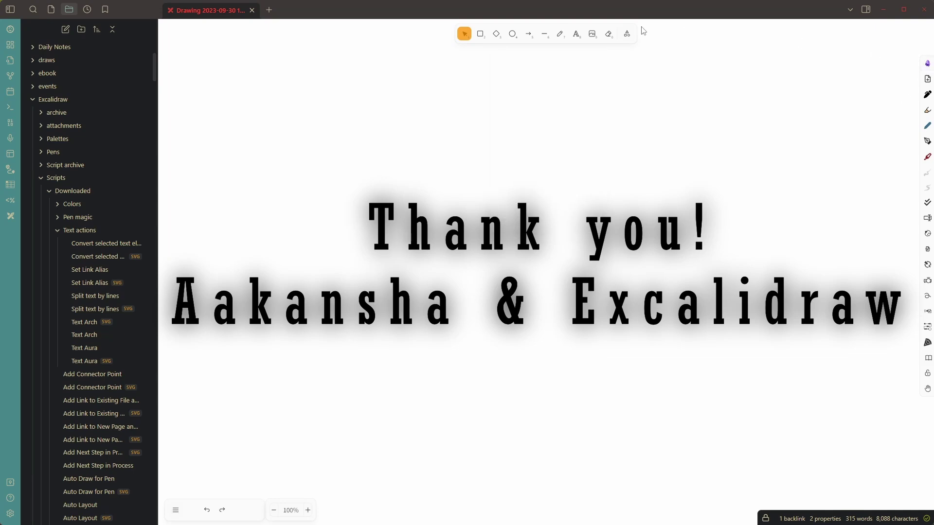
pyautogui.click(627, 35)
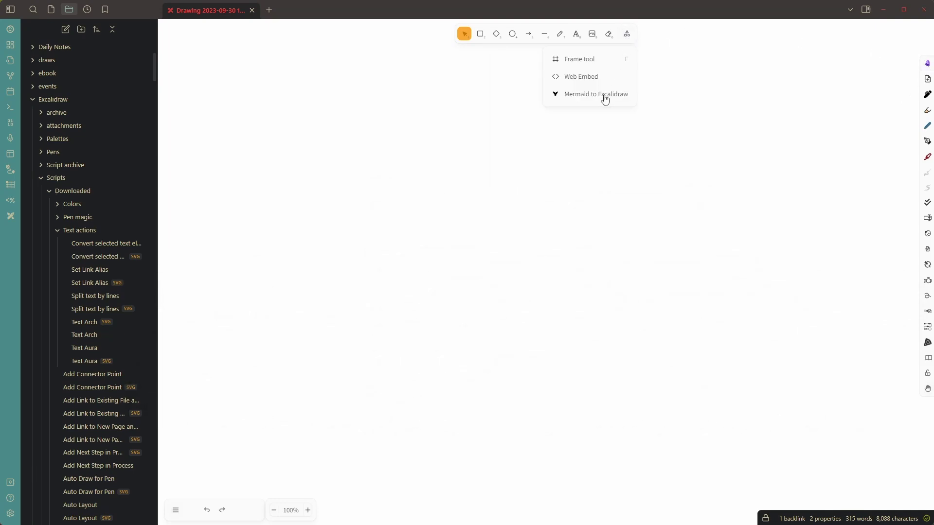
# - Insert the sample Christmas shopping flowchart onto the canvas via Mermaid to Excalidraw
pyautogui.click(605, 97)
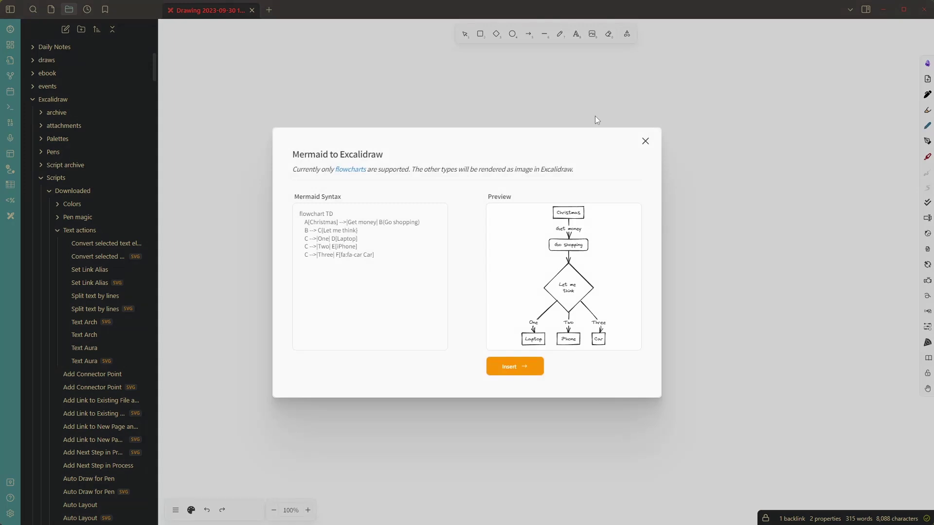
pyautogui.click(395, 255)
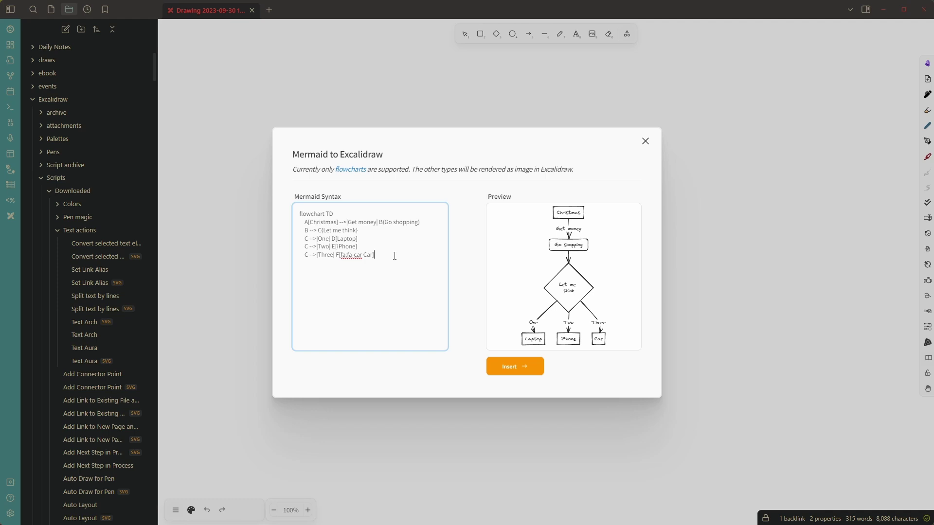
pyautogui.click(516, 371)
pyautogui.click(299, 123)
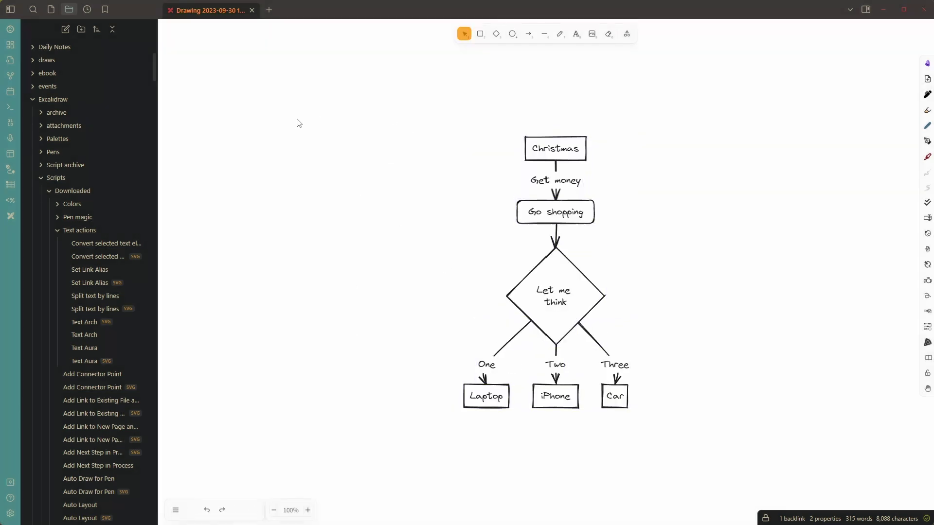
# - Put the Christmas box back in place and reopen the Mermaid to Excalidraw converter
pyautogui.moveTo(565, 153)
pyautogui.mouseDown()
pyautogui.moveTo(552, 127)
pyautogui.moveTo(564, 152)
pyautogui.mouseUp()
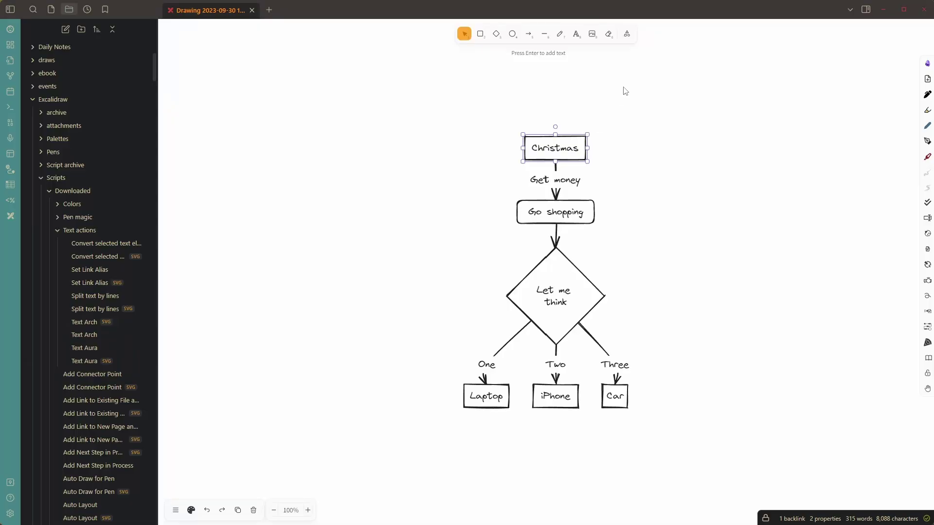
pyautogui.click(629, 40)
pyautogui.click(591, 93)
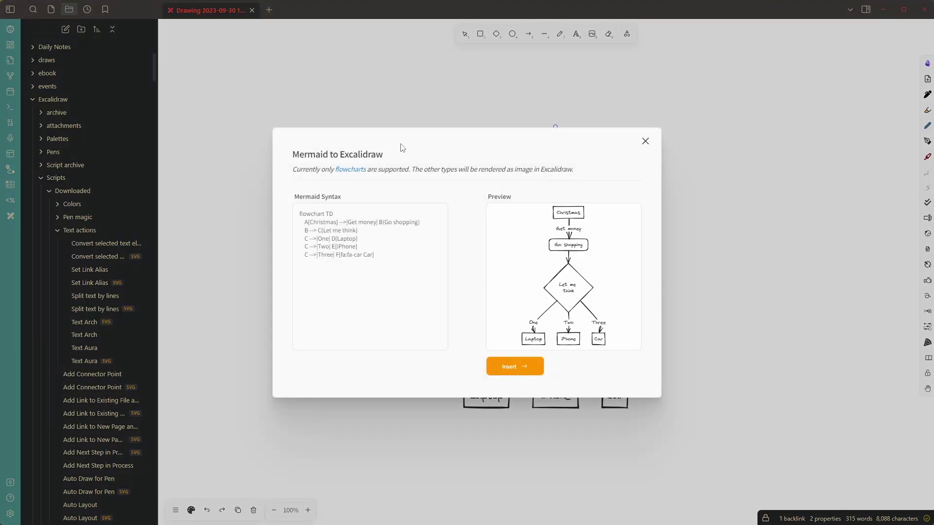
# - Browse the Mermaid Flowcharts Syntax documentation, then go to the Mermaid Live Editor
pyautogui.click(352, 171)
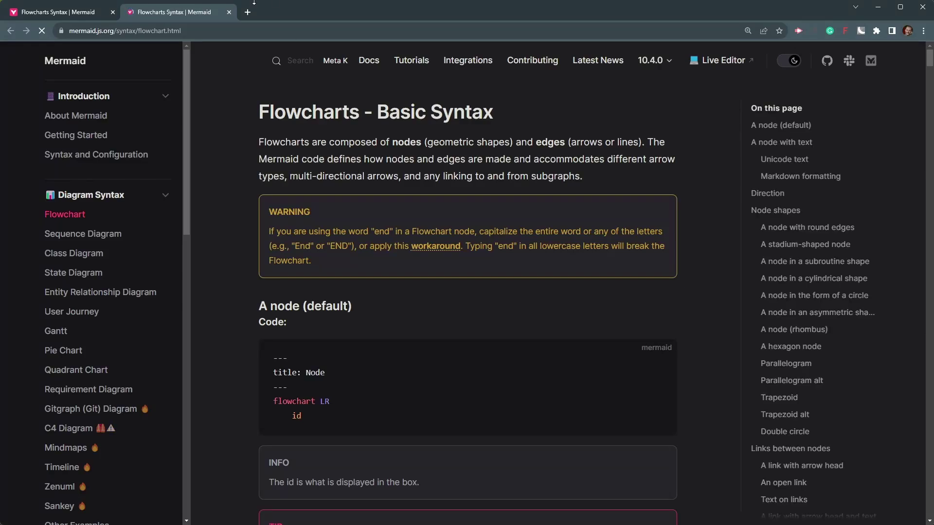
pyautogui.scroll(-9, 394, 438)
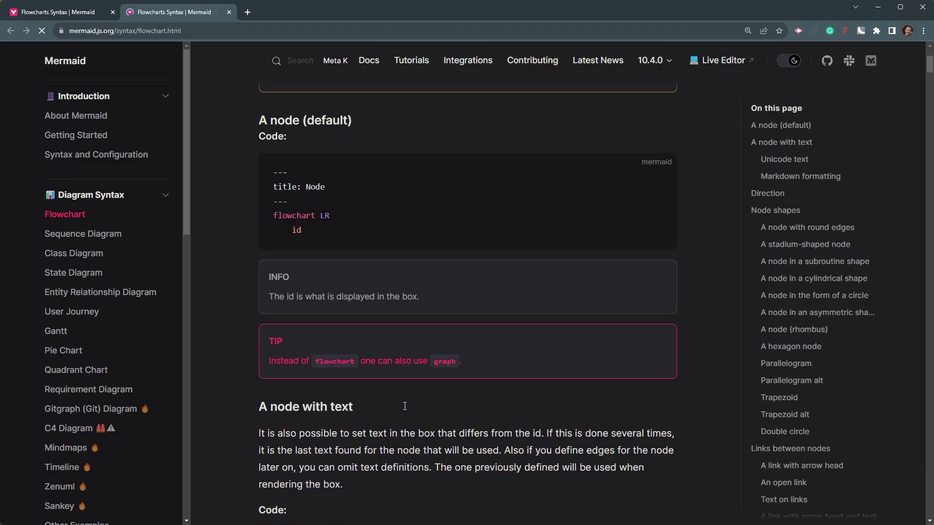
pyautogui.scroll(6, 405, 408)
pyautogui.scroll(3, 405, 408)
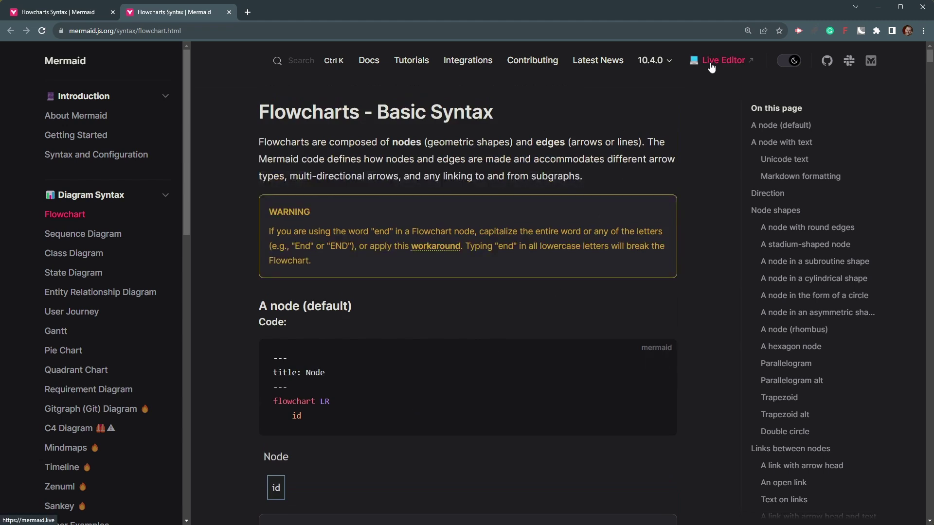
pyautogui.click(712, 67)
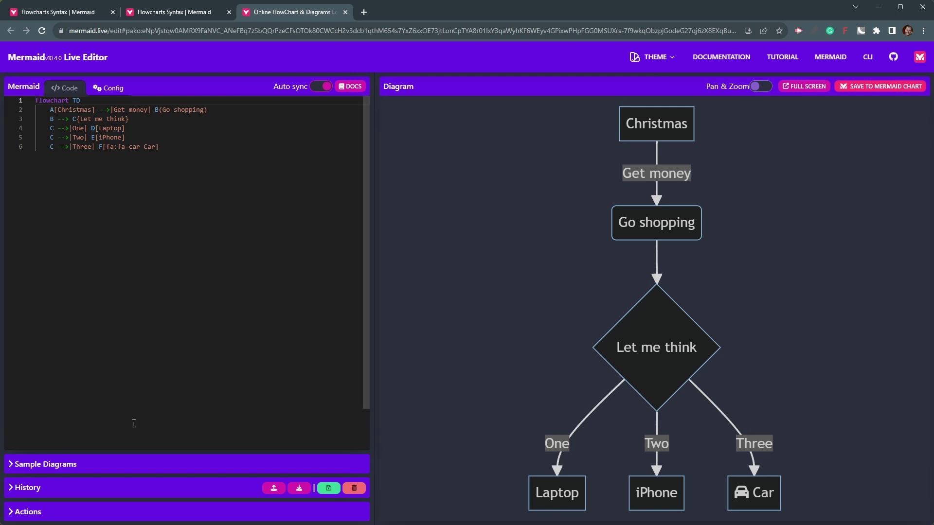
# - Load the Gantt sample diagram in Mermaid Live Editor, copy all its code, and return to Obsidian
pyautogui.click(71, 464)
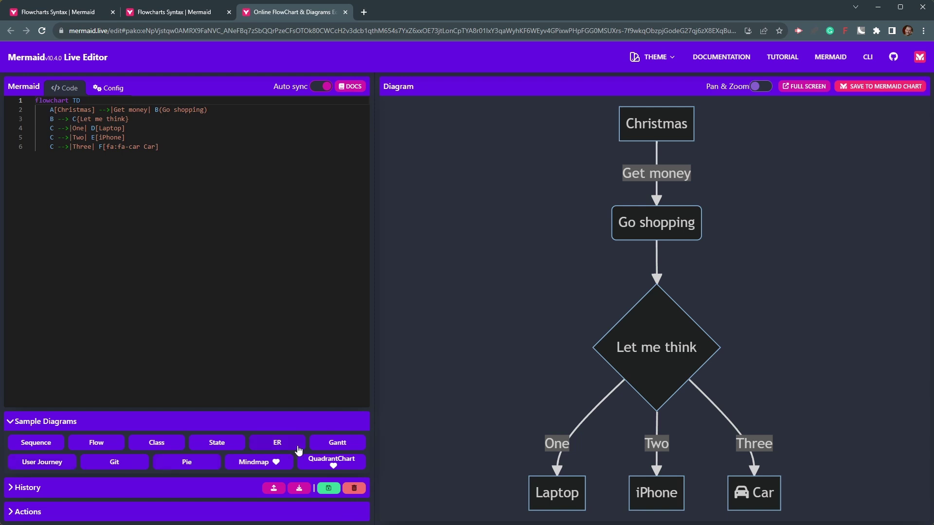
pyautogui.click(336, 444)
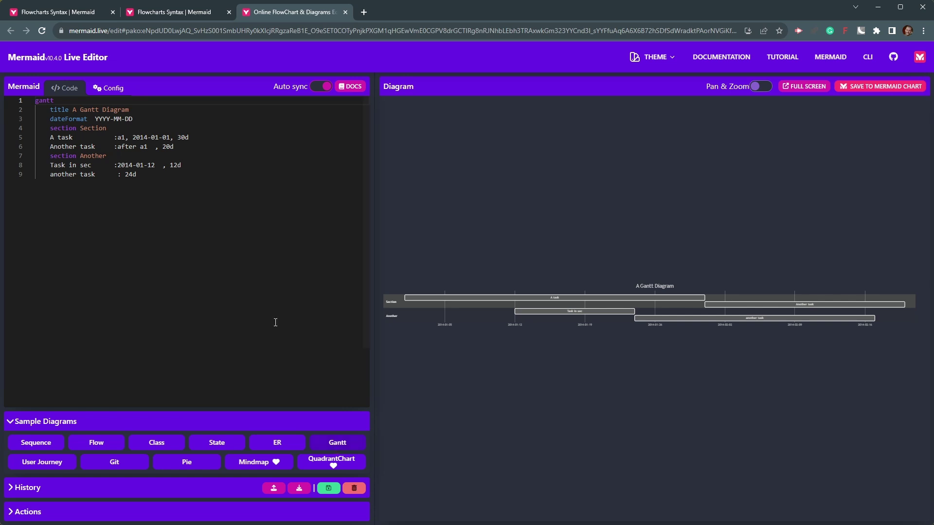
pyautogui.click(233, 223)
pyautogui.hotkey('ctrl', 'a')
pyautogui.hotkey('ctrl', 'c')
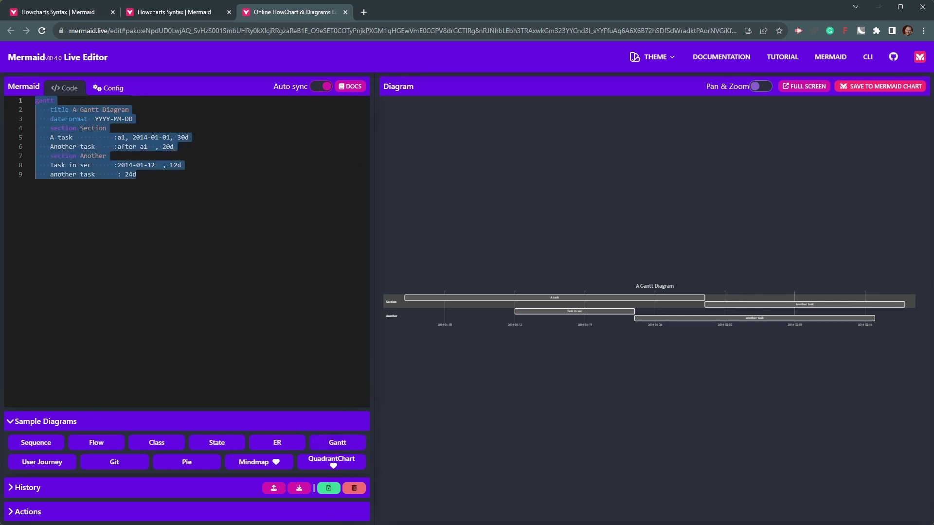
pyautogui.hotkey('alt', 'Tab')
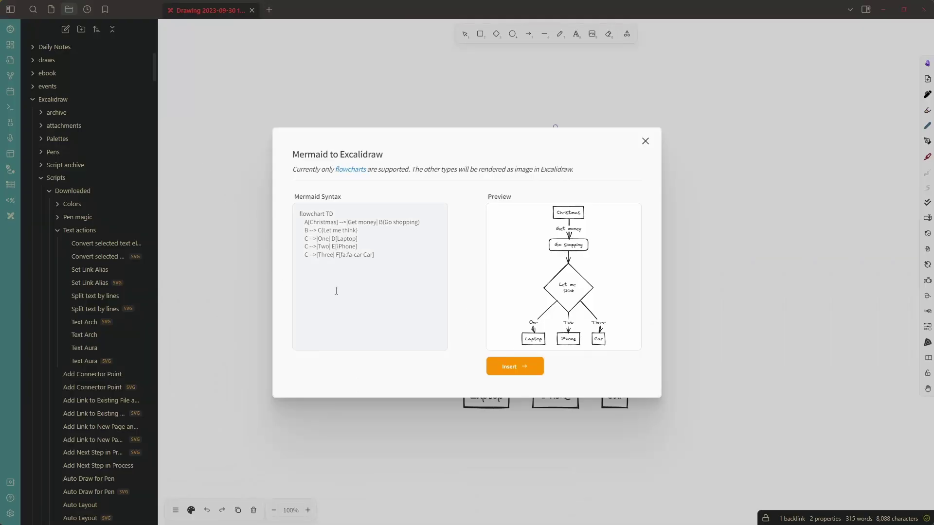
# - Replace the Mermaid syntax with the Gantt code, insert it, and place the chart above the flowchart
pyautogui.click(402, 272)
pyautogui.hotkey('ctrl', 'a')
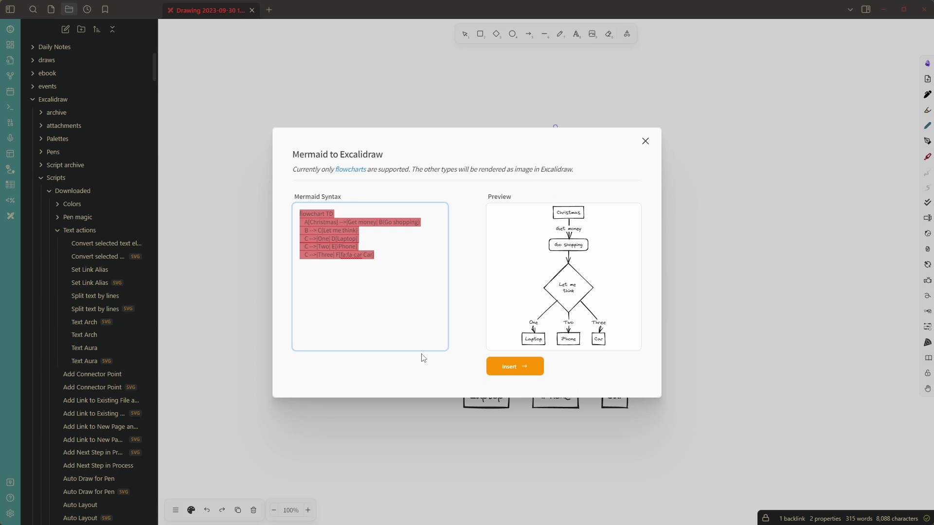
pyautogui.hotkey('ctrl', 'v')
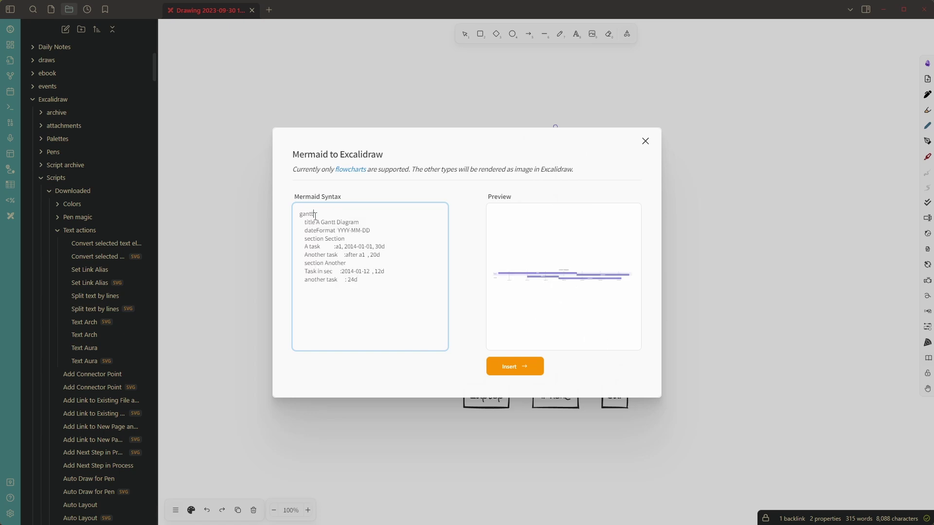
pyautogui.click(523, 371)
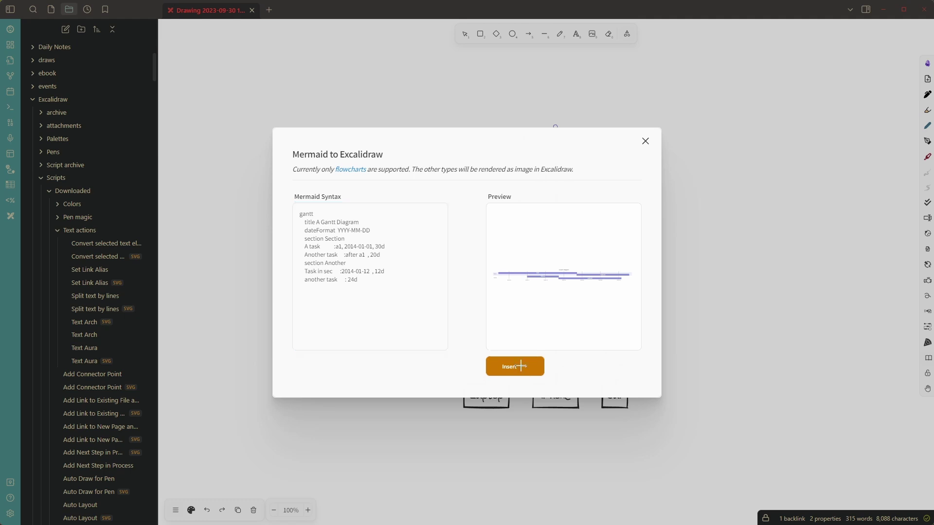
pyautogui.moveTo(404, 257); pyautogui.dragTo(404, 93)
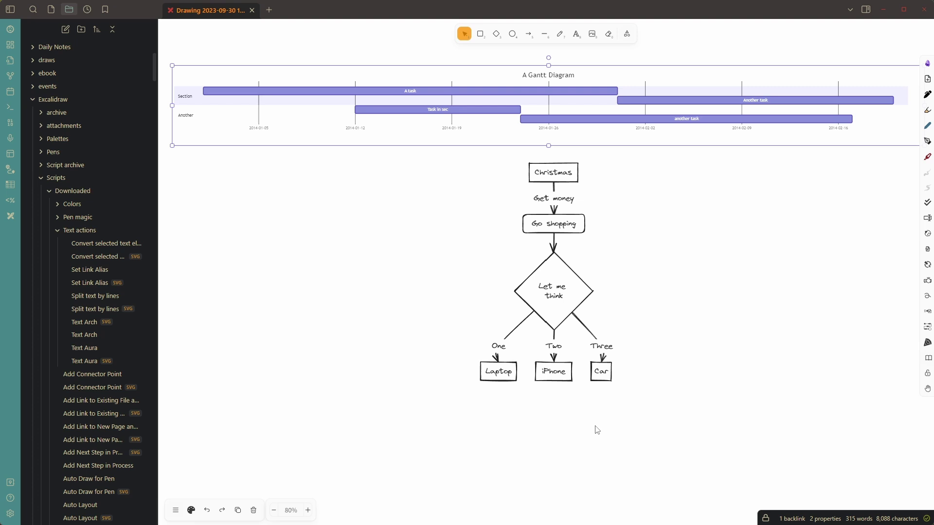
# - Reopen the Gantt chart's Mermaid source and insert a second copy below it
pyautogui.click(303, 281)
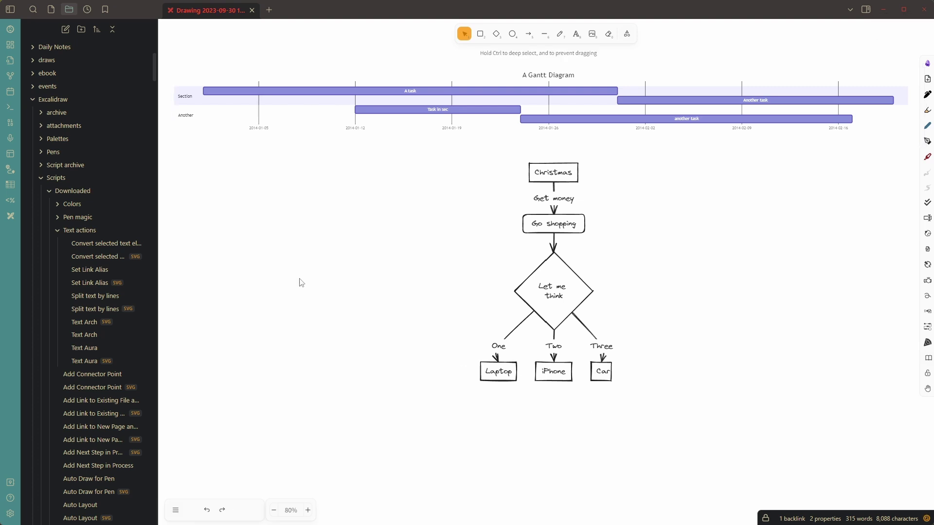
pyautogui.click(394, 101)
pyautogui.doubleClick(394, 102)
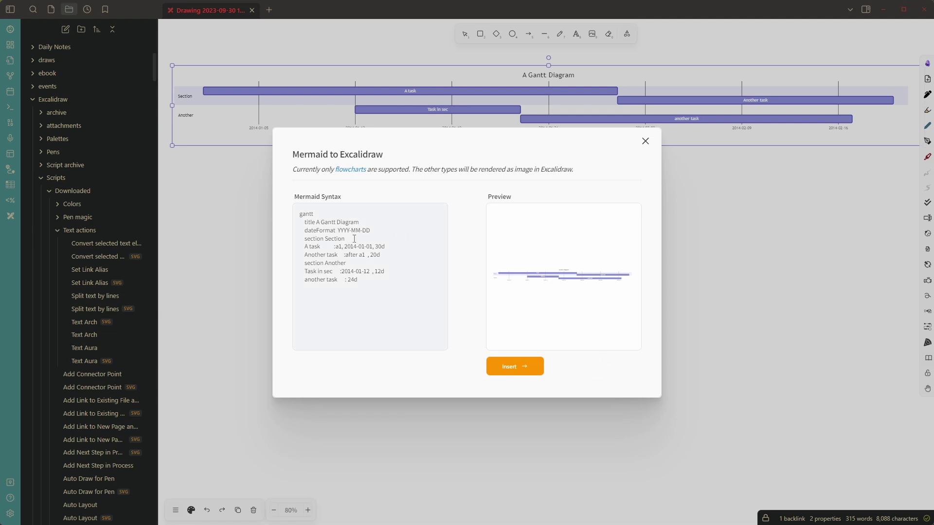
pyautogui.click(508, 367)
pyautogui.moveTo(366, 280); pyautogui.dragTo(370, 305)
# - Delete the lower duplicate Gantt chart, keeping the original above the flowchart
pyautogui.click(398, 105)
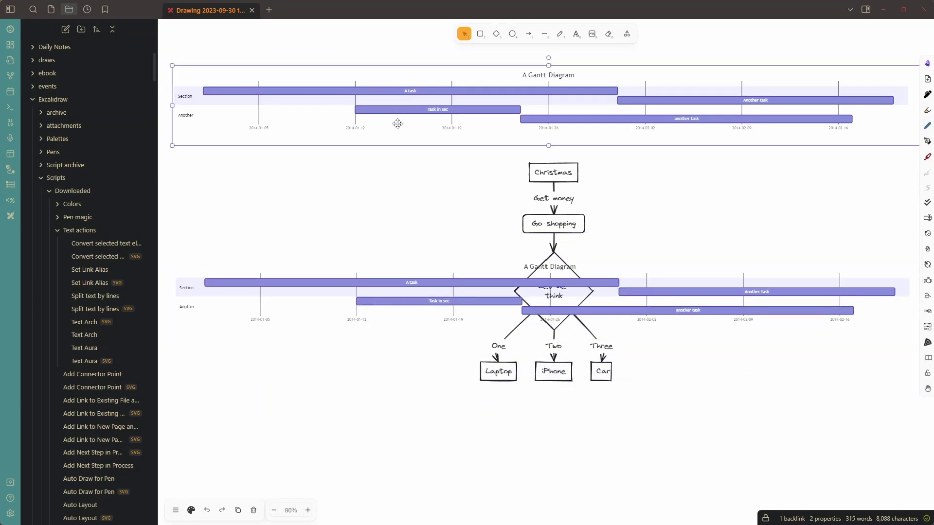
pyautogui.click(413, 293)
pyautogui.press('Delete')
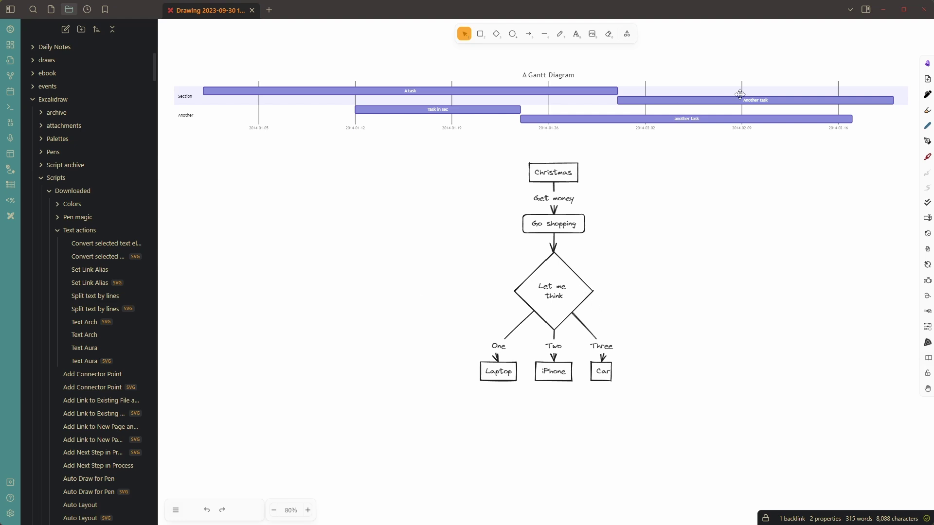
# - Review the latest Excalidraw release notes, highlighting the snap-to-grid and alignment snapping entries
pyautogui.click(928, 64)
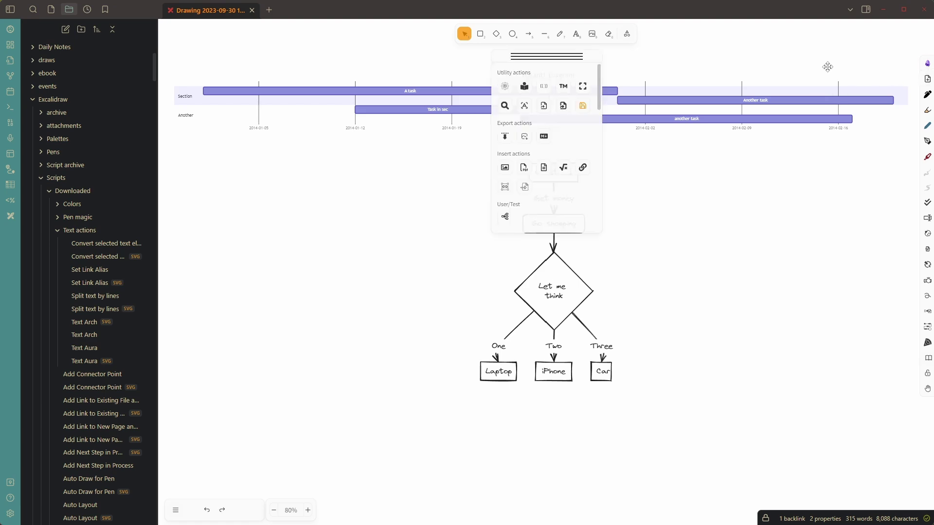
pyautogui.click(523, 86)
pyautogui.scroll(-3, 421, 244)
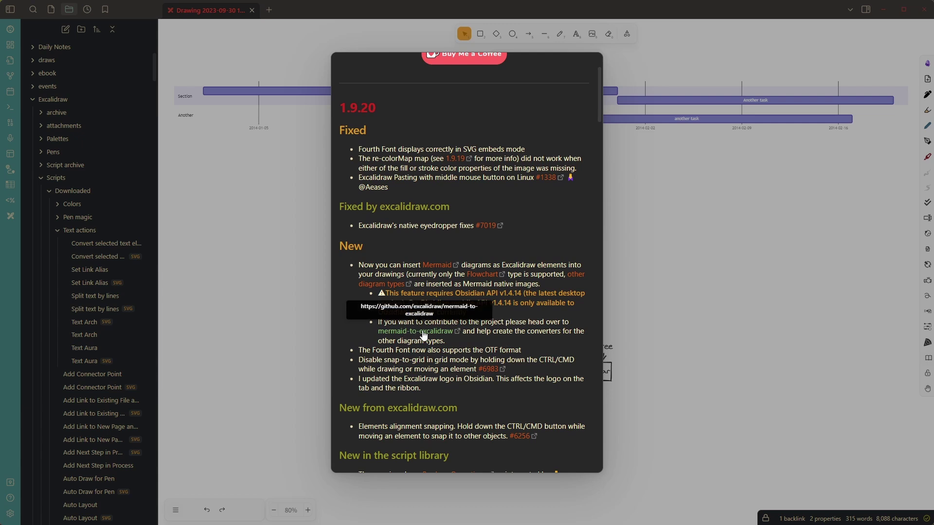
pyautogui.scroll(-2, 424, 336)
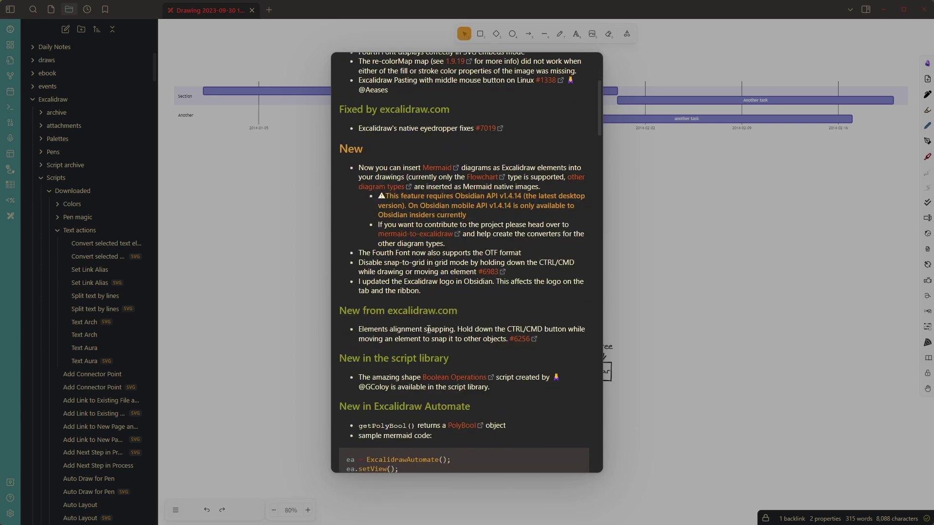
pyautogui.moveTo(366, 263); pyautogui.dragTo(466, 264)
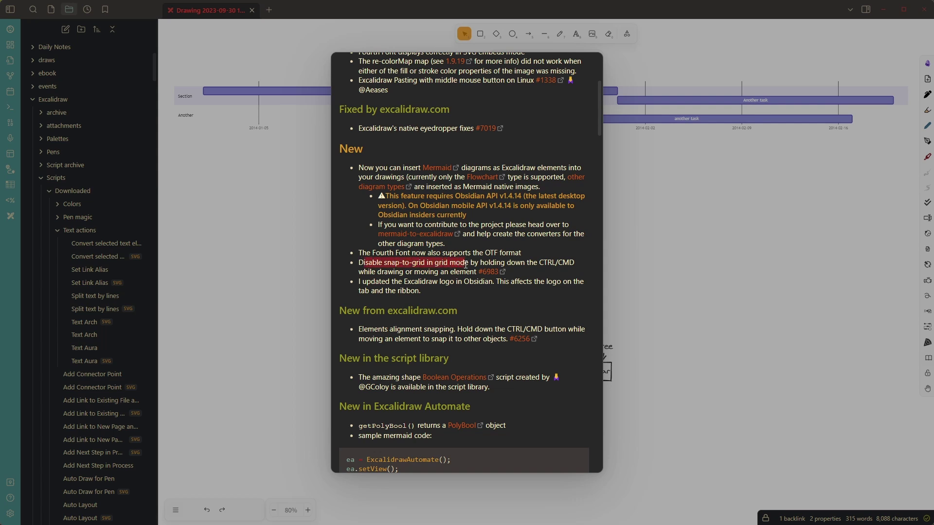
pyautogui.moveTo(362, 332); pyautogui.dragTo(456, 330)
pyautogui.click(704, 230)
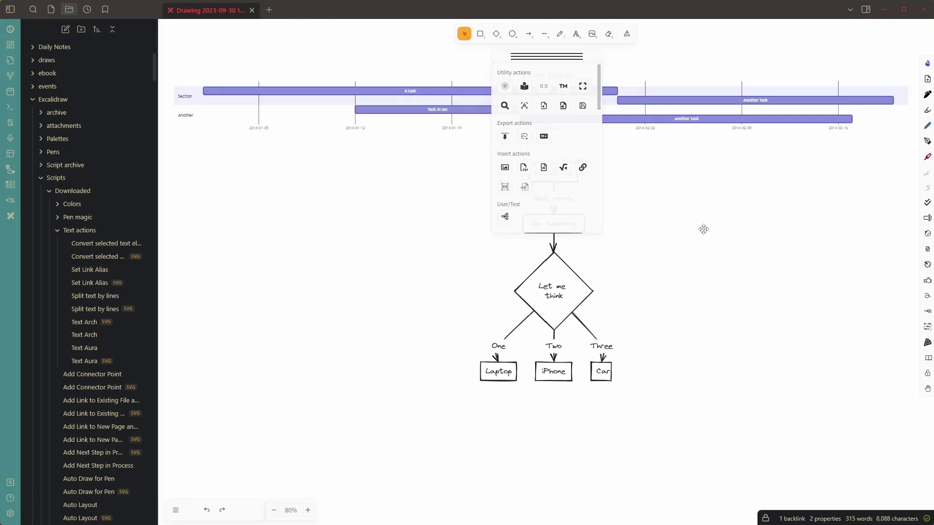
# - Draw a light-green rectangle and snap it beside the top of the Christmas flowchart
pyautogui.click(925, 80)
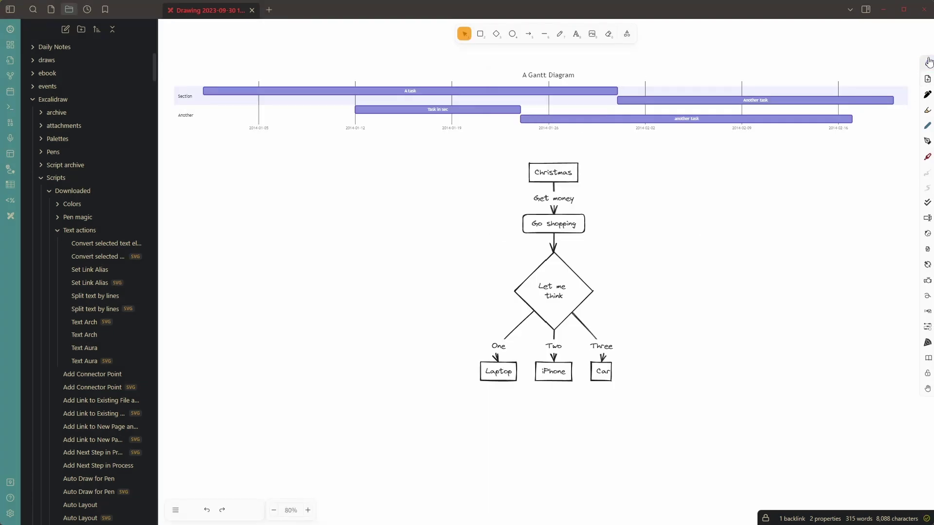
pyautogui.click(486, 38)
pyautogui.moveTo(629, 188)
pyautogui.mouseDown()
pyautogui.moveTo(710, 254)
pyautogui.moveTo(677, 263)
pyautogui.moveTo(435, 195)
pyautogui.moveTo(474, 216)
pyautogui.moveTo(434, 288)
pyautogui.moveTo(538, 388)
pyautogui.moveTo(717, 234)
pyautogui.moveTo(703, 203)
pyautogui.moveTo(664, 220)
pyautogui.moveTo(630, 220)
pyautogui.mouseUp()
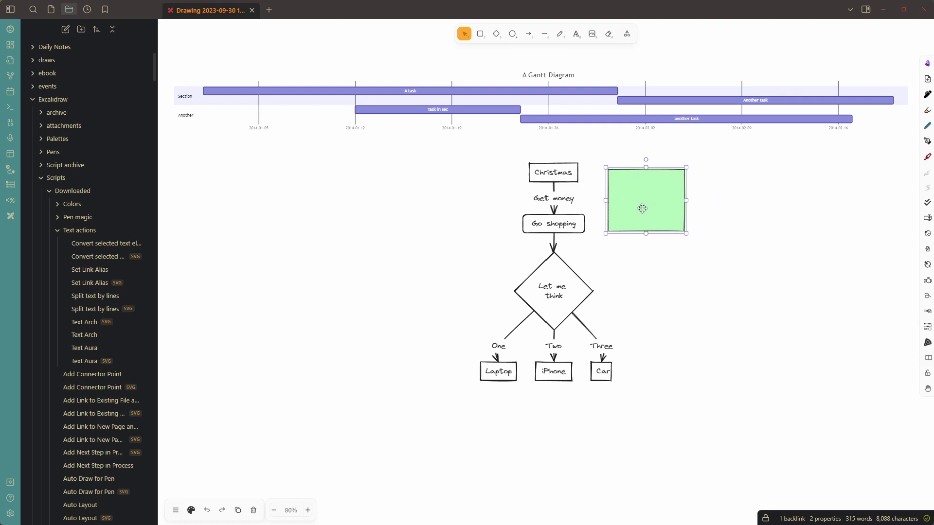
pyautogui.moveTo(642, 208)
pyautogui.mouseDown()
pyautogui.moveTo(646, 223)
pyautogui.moveTo(643, 208)
pyautogui.mouseUp()
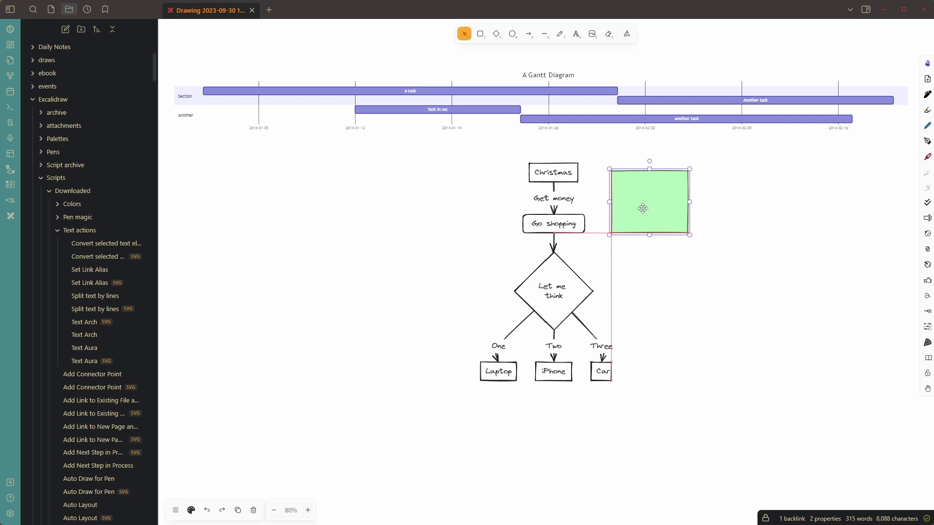
pyautogui.moveTo(643, 208); pyautogui.dragTo(641, 209)
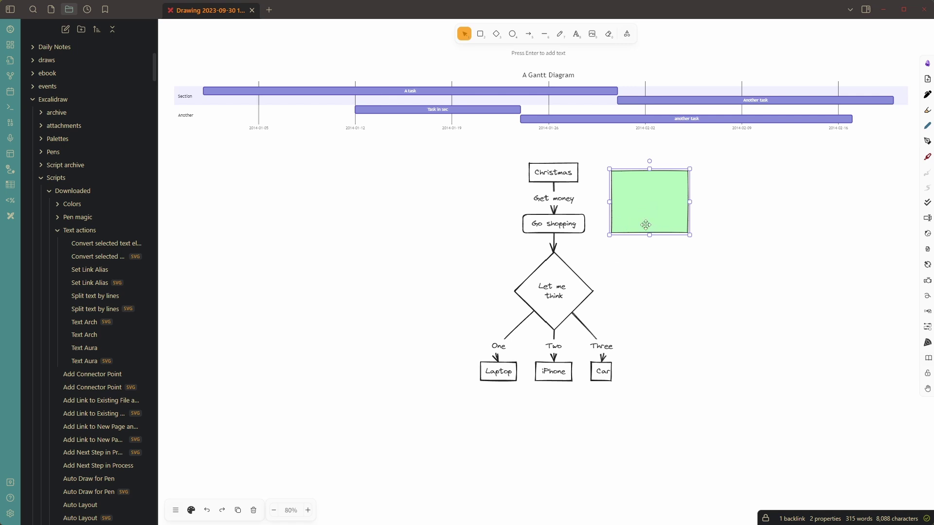
pyautogui.moveTo(646, 225); pyautogui.dragTo(652, 204)
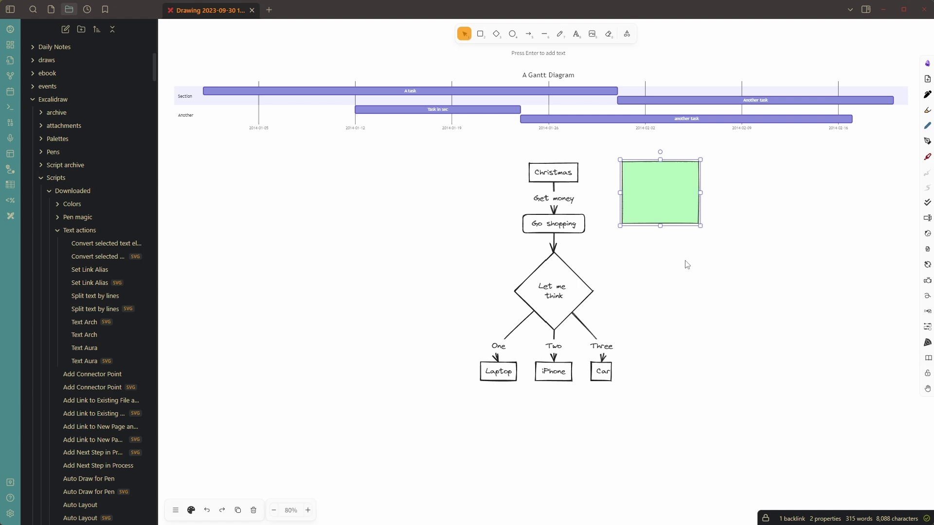
# - Turn on the canvas grid and snap the green rectangle onto it
pyautogui.hotkey('ctrl', "'")
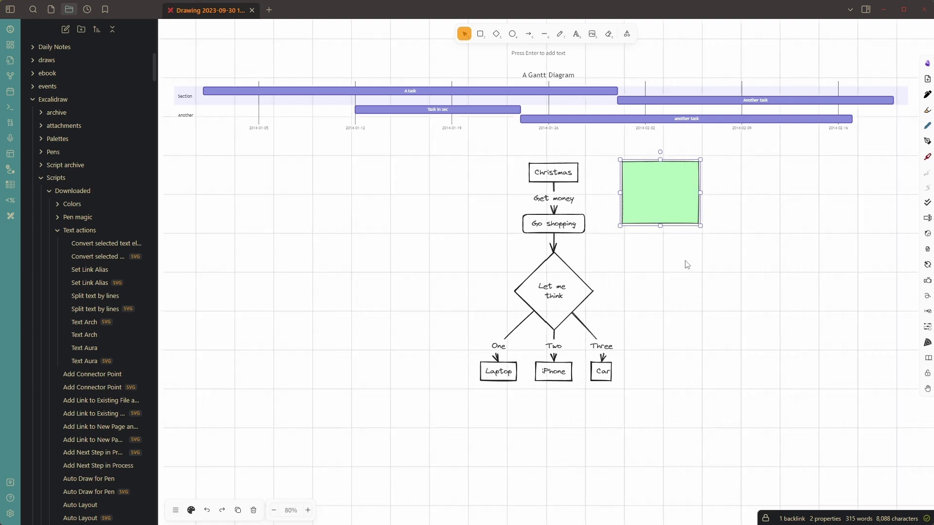
pyautogui.scroll(10, 601, 258)
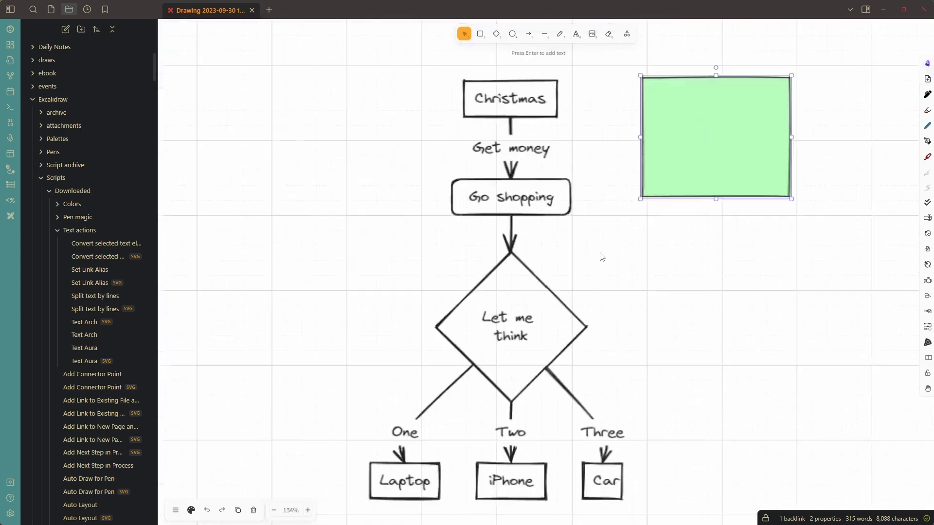
pyautogui.hscroll(1, 690, 225)
pyautogui.moveTo(693, 246); pyautogui.dragTo(398, 384)
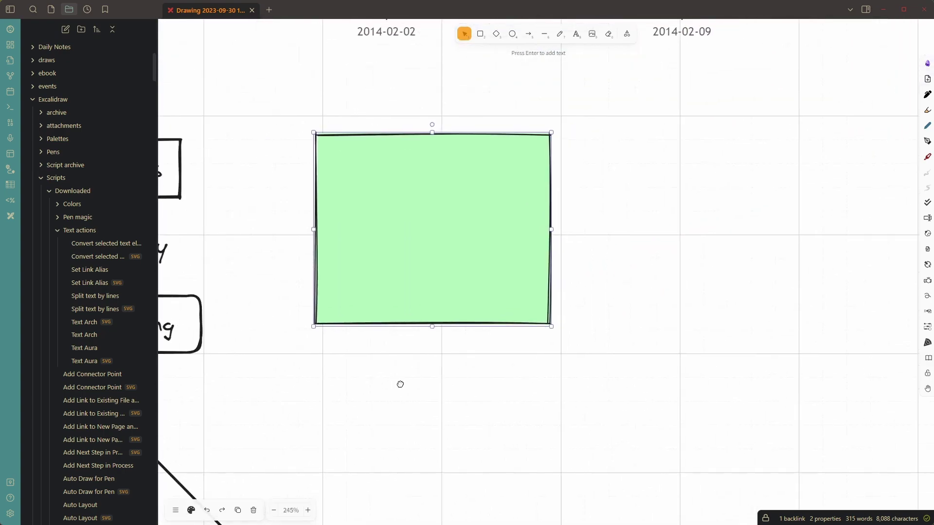
pyautogui.moveTo(396, 236); pyautogui.dragTo(489, 259)
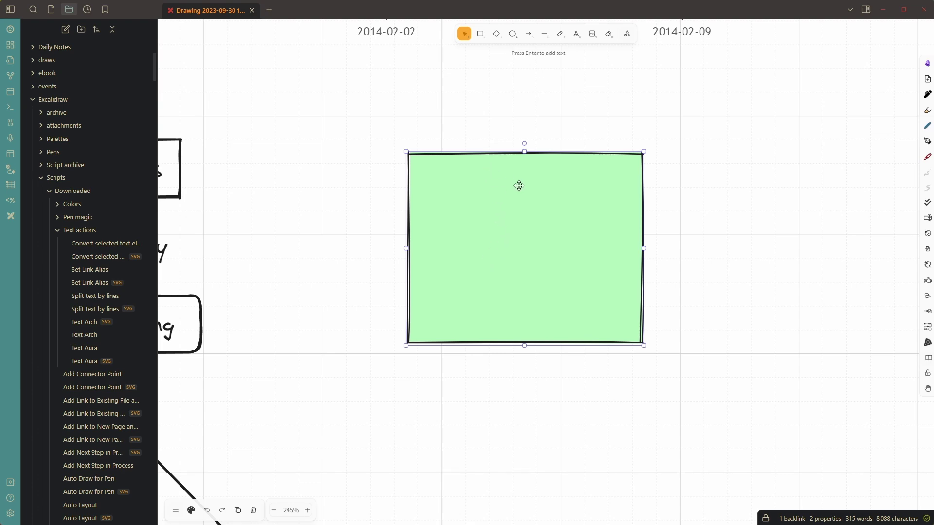
# - Start a straight line below the green rectangle with the Line tool
pyautogui.scroll(3, 554, 177)
pyautogui.scroll(-6, 554, 194)
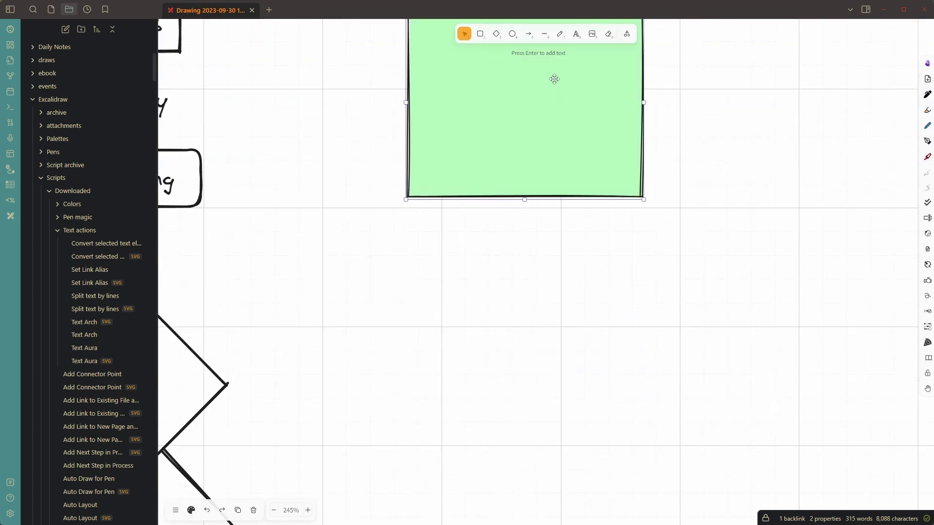
pyautogui.click(544, 33)
# - Draw a multi-point staircase line climbing up-right below the green rectangle, ending in a short downward drop
pyautogui.click(346, 445)
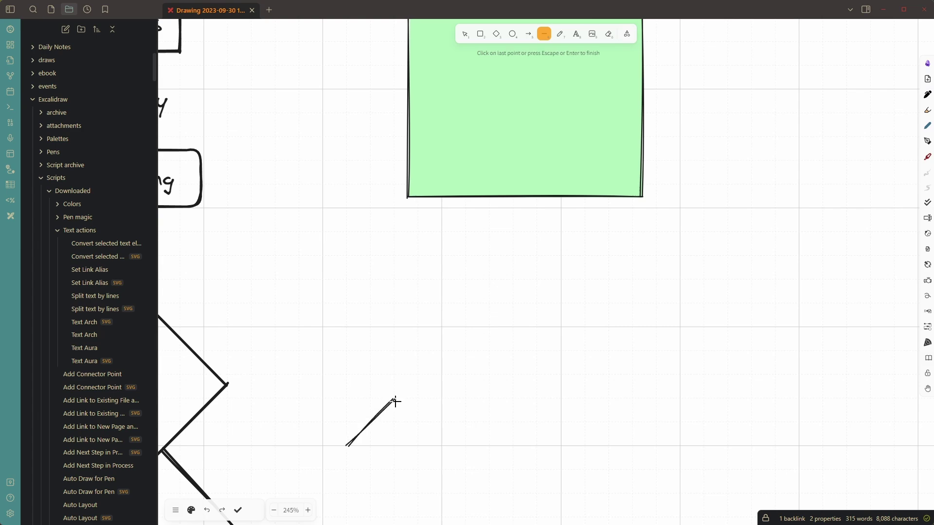
pyautogui.click(395, 399)
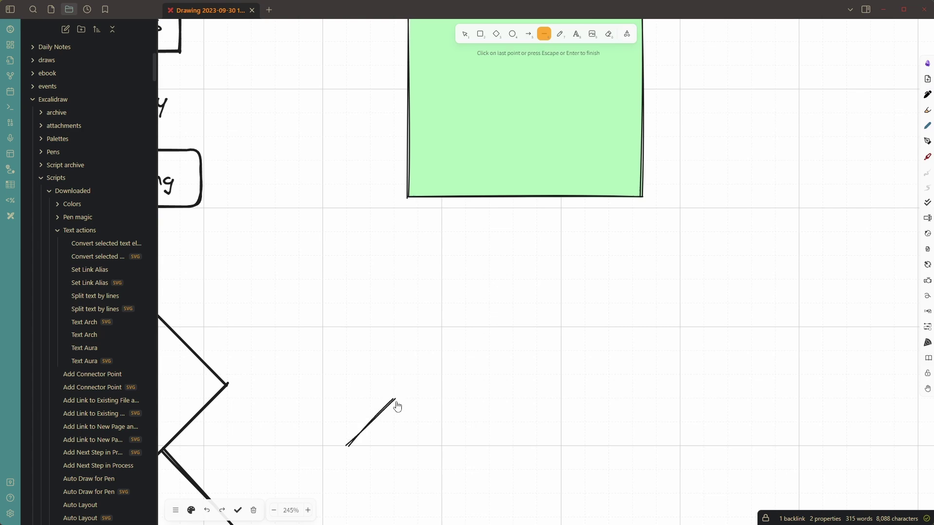
pyautogui.click(443, 398)
pyautogui.click(441, 354)
pyautogui.click(475, 336)
pyautogui.click(498, 316)
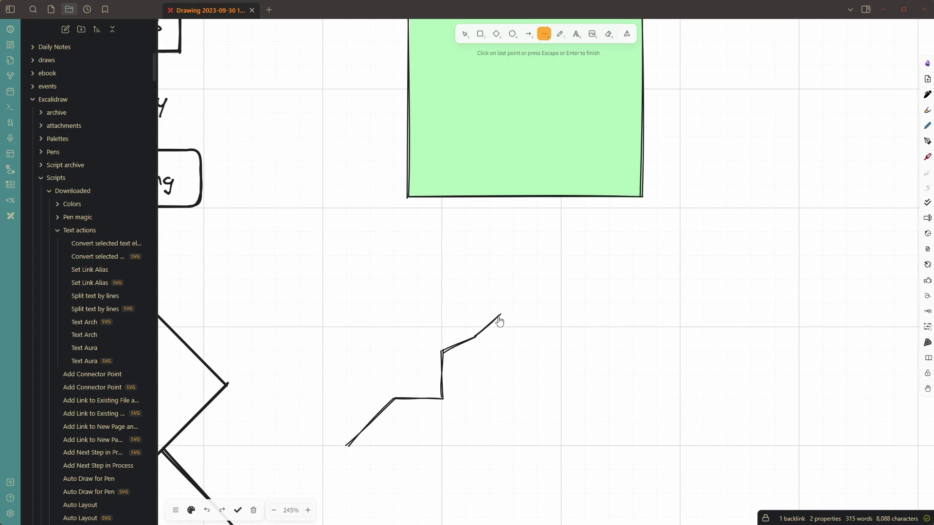
pyautogui.click(523, 317)
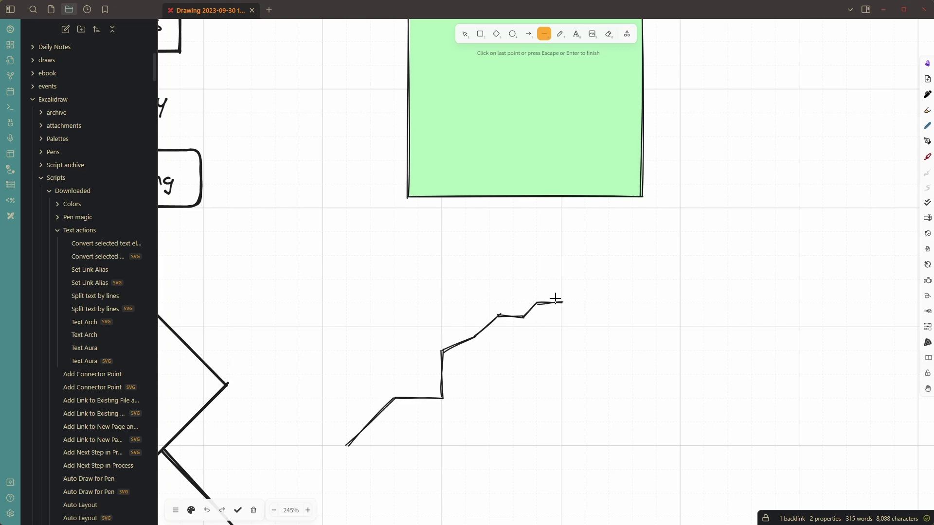
pyautogui.click(562, 278)
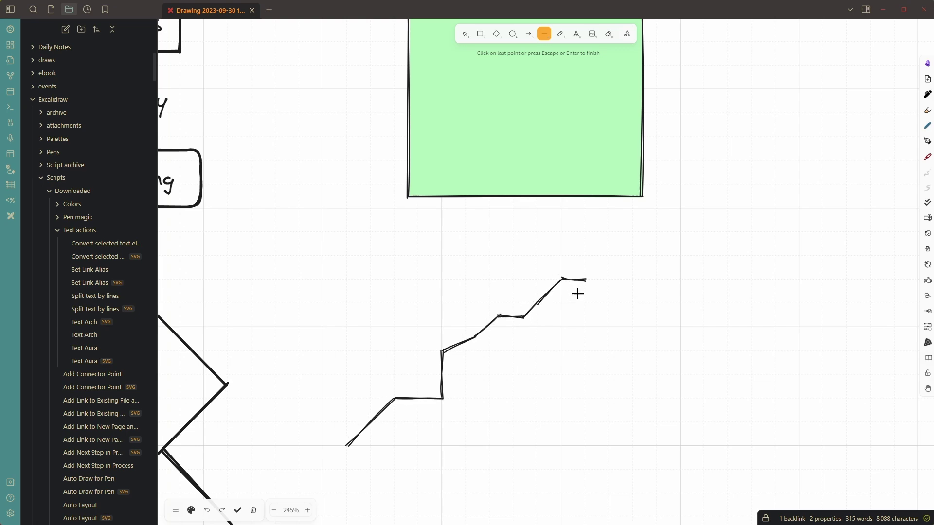
pyautogui.doubleClick(563, 353)
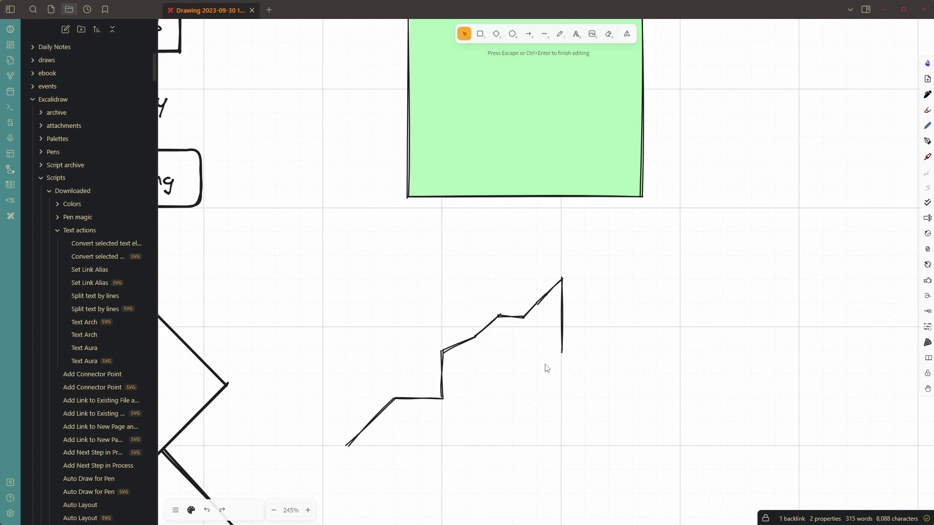
pyautogui.click(556, 409)
# - Zoom out and nudge the green rectangle closer to the flowchart
pyautogui.keyDown('ctrl'); pyautogui.scroll(-5, 570, 429); pyautogui.keyUp('ctrl')
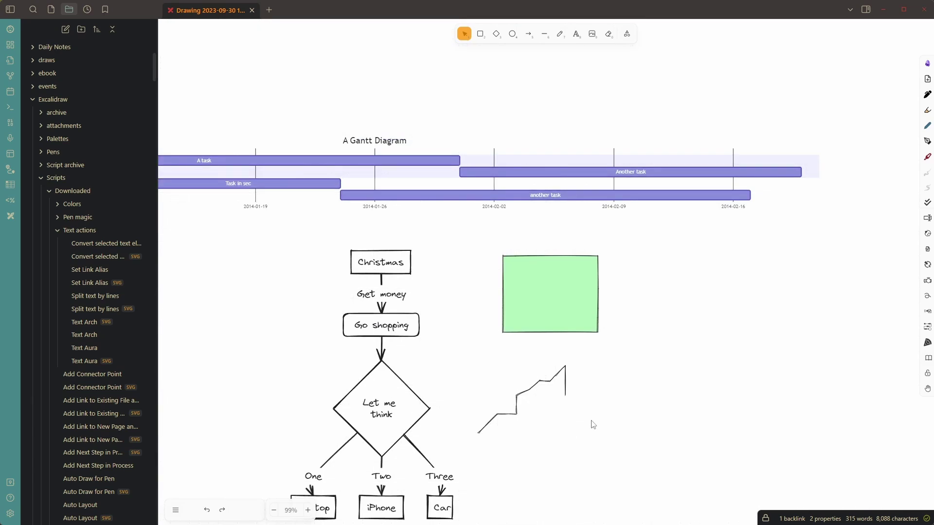
pyautogui.scroll(-1, 603, 420)
pyautogui.click(545, 250)
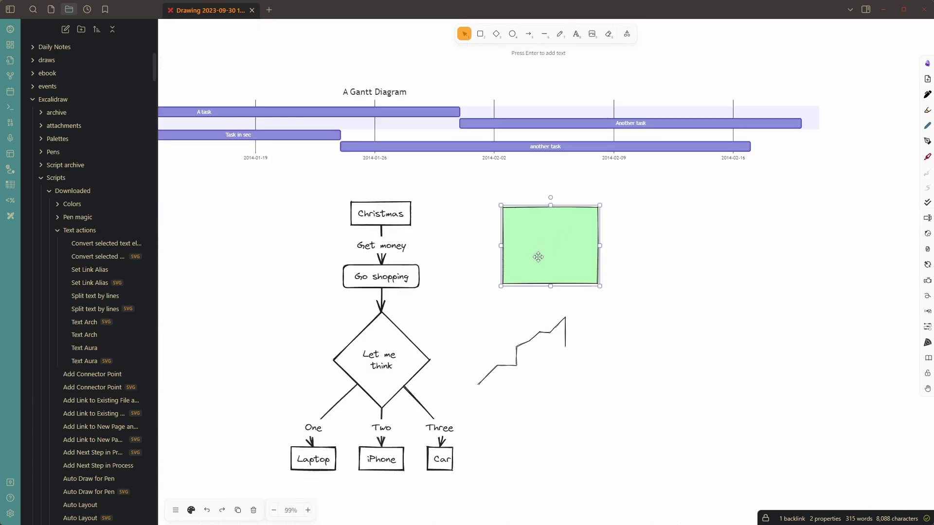
pyautogui.moveTo(538, 257)
pyautogui.mouseDown()
pyautogui.moveTo(495, 292)
pyautogui.moveTo(486, 314)
pyautogui.moveTo(497, 292)
pyautogui.moveTo(494, 256)
pyautogui.moveTo(481, 244)
pyautogui.moveTo(527, 253)
pyautogui.mouseUp()
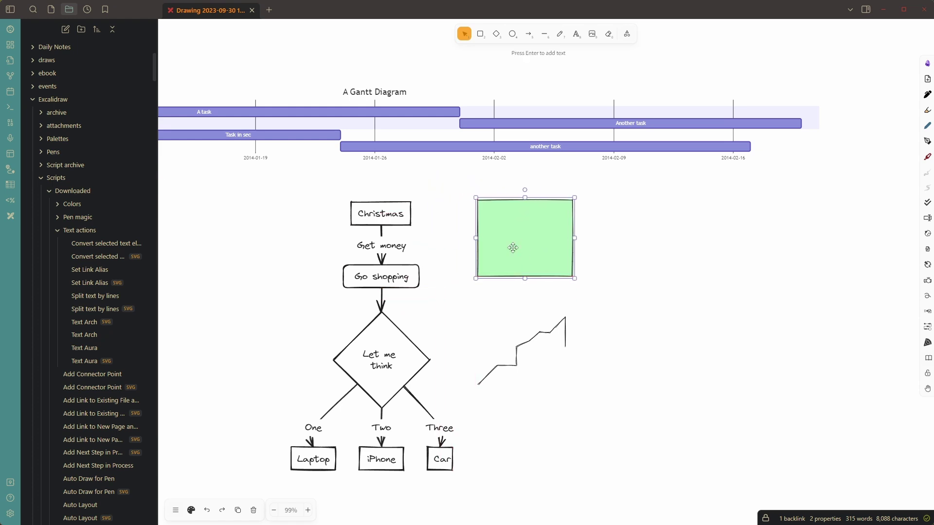
# - Select every element on the canvas with Ctrl+A and delete them all
pyautogui.click(768, 371)
pyautogui.hotkey('ctrl', 'a')
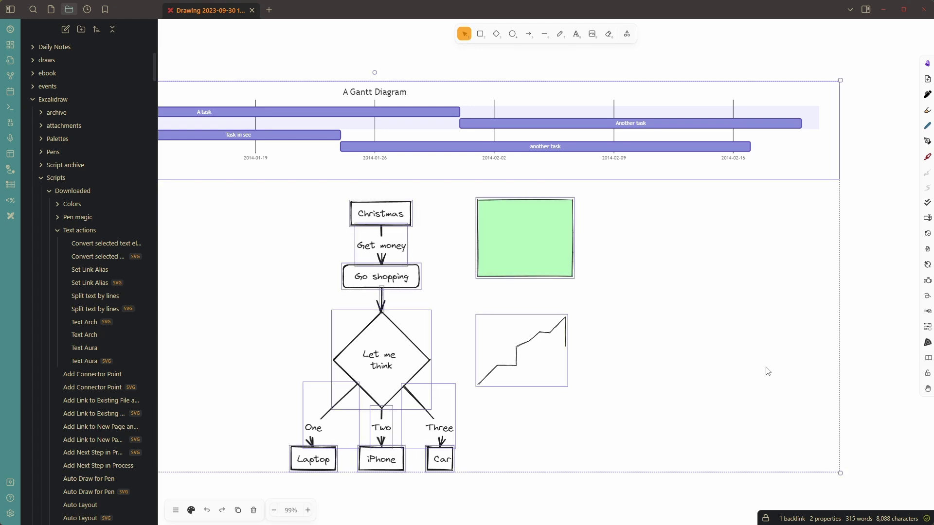
pyautogui.press('Delete')
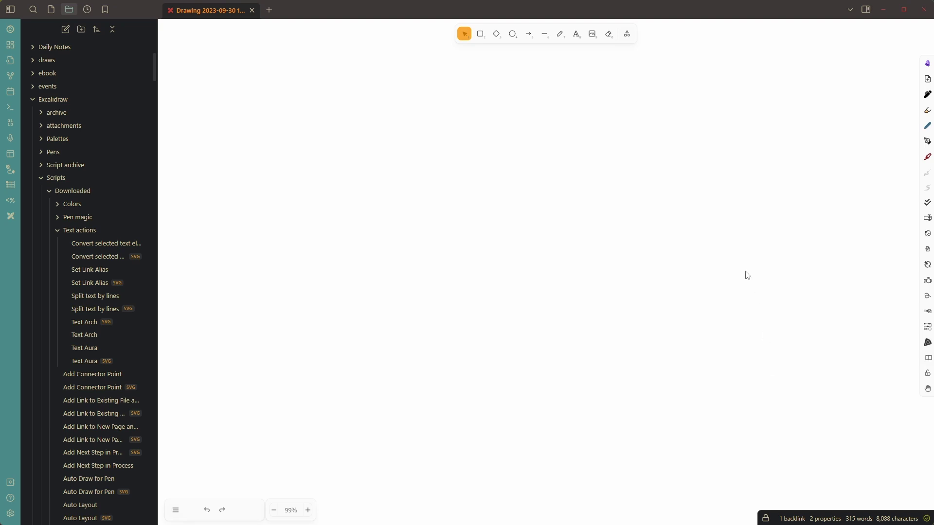
# - Search the Excalidraw script library for 'Bool' and install the Boolean Operations script
pyautogui.click(928, 63)
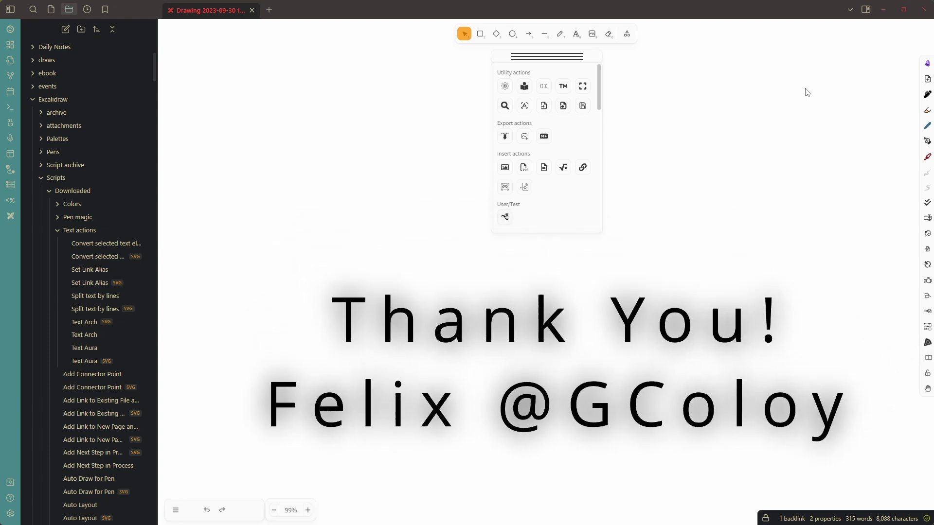
pyautogui.click(505, 87)
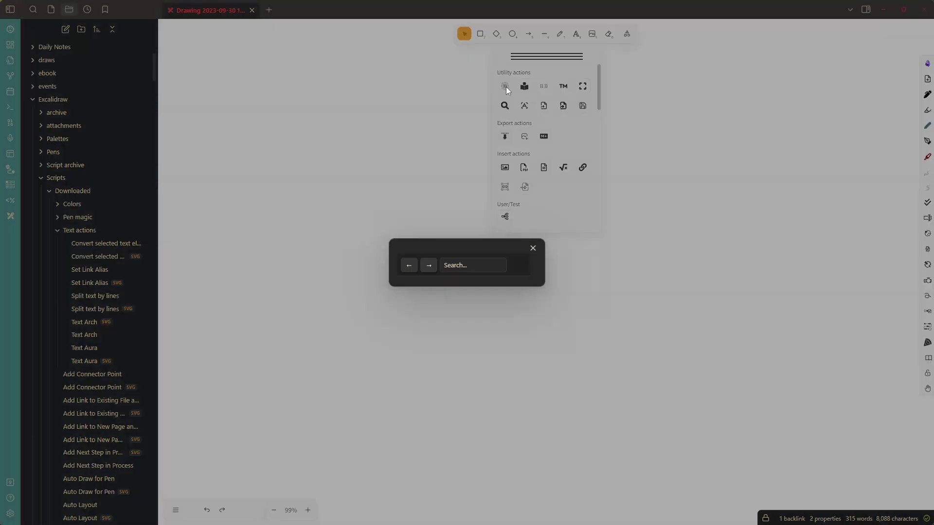
pyautogui.click(662, 54)
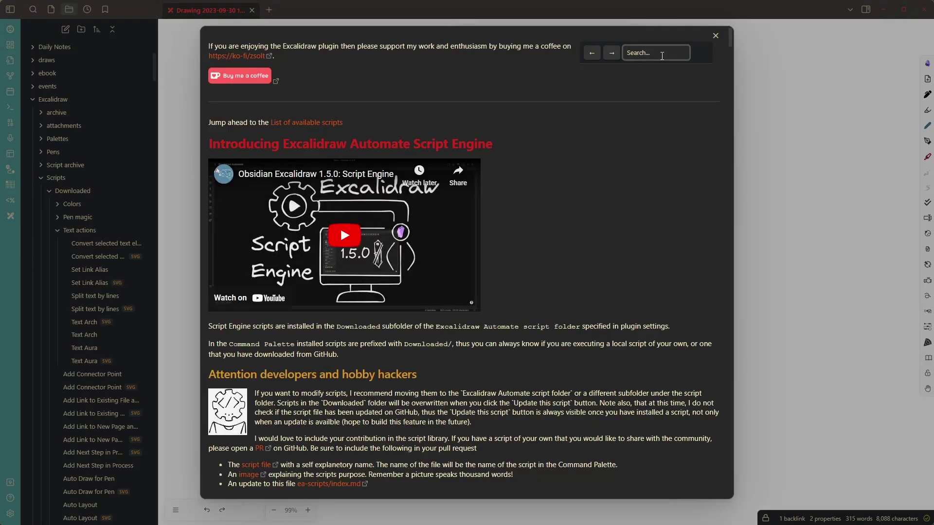
pyautogui.write('Bool')
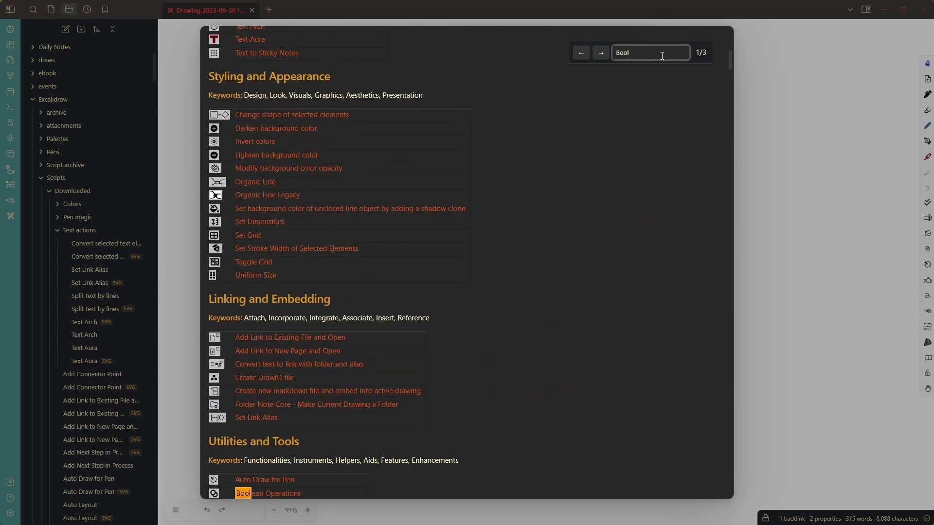
pyautogui.scroll(-1, 343, 387)
pyautogui.click(293, 448)
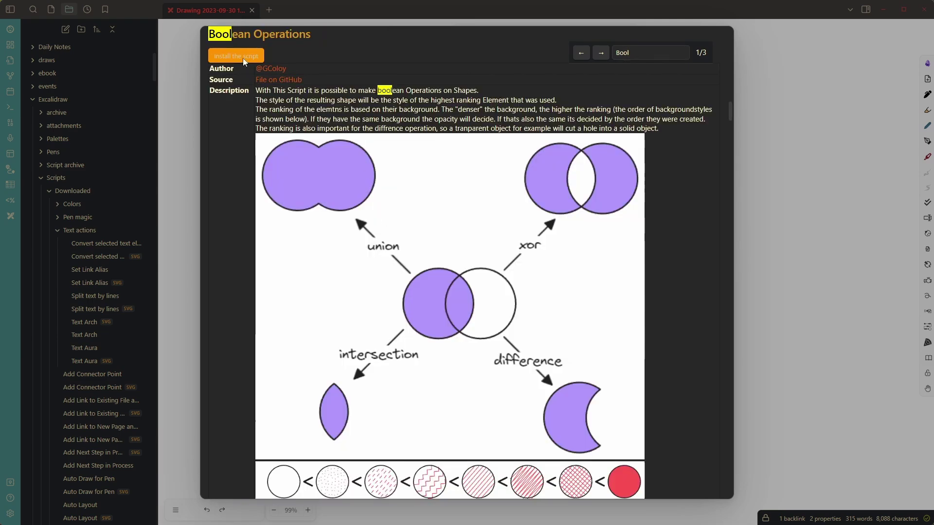
pyautogui.click(235, 56)
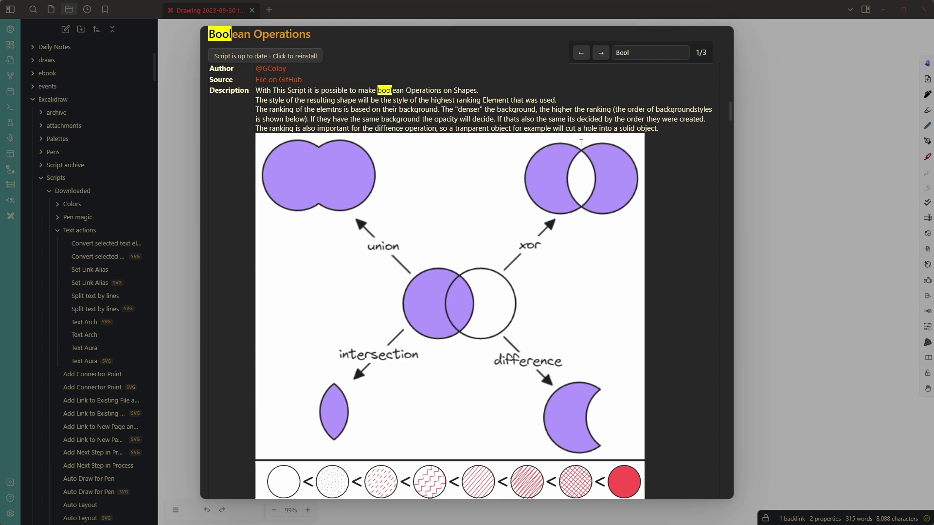
# - Close the script library, then draw a green ellipse with a rectangle overlapping its right side
pyautogui.click(769, 241)
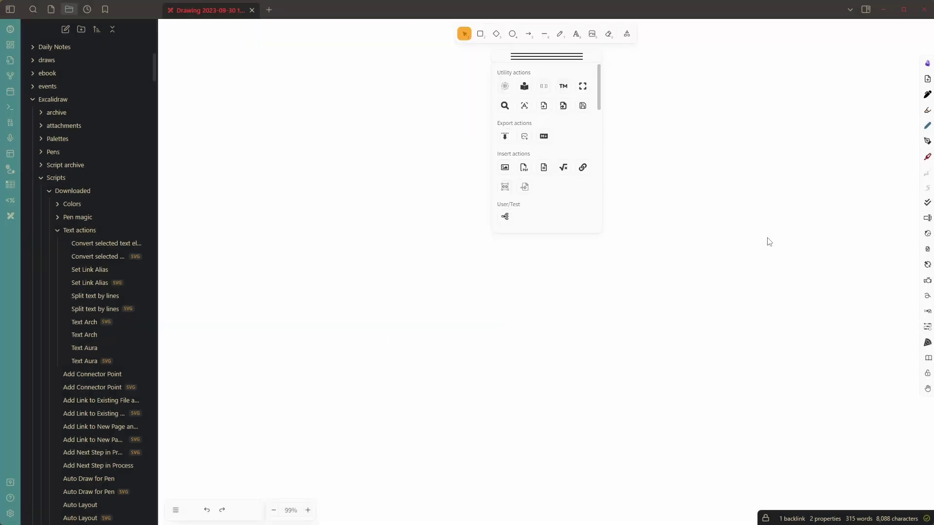
pyautogui.click(928, 64)
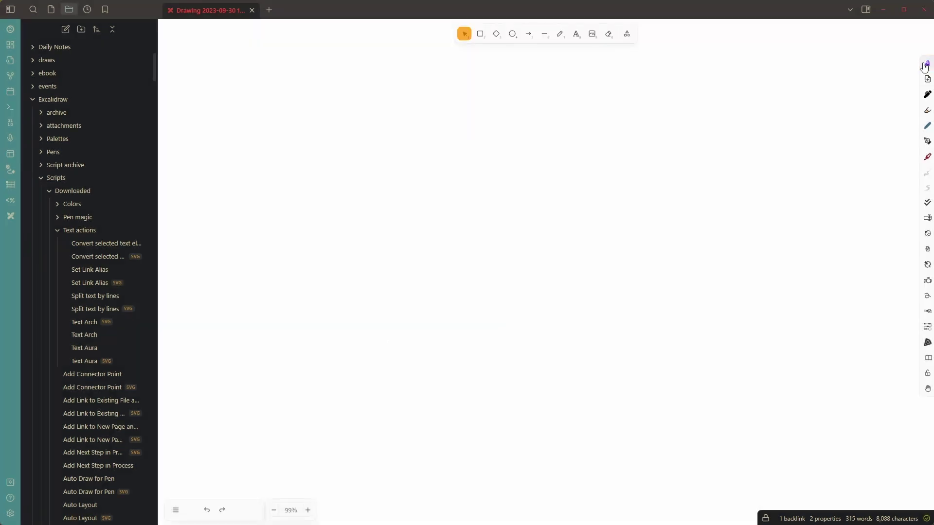
pyautogui.click(513, 36)
pyautogui.moveTo(344, 142); pyautogui.dragTo(455, 240)
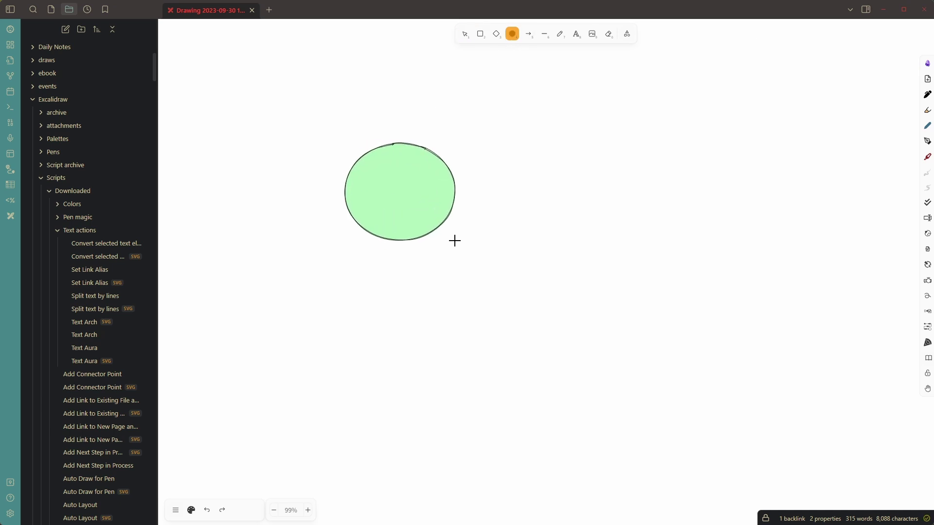
pyautogui.click(480, 34)
pyautogui.moveTo(421, 165); pyautogui.dragTo(522, 218)
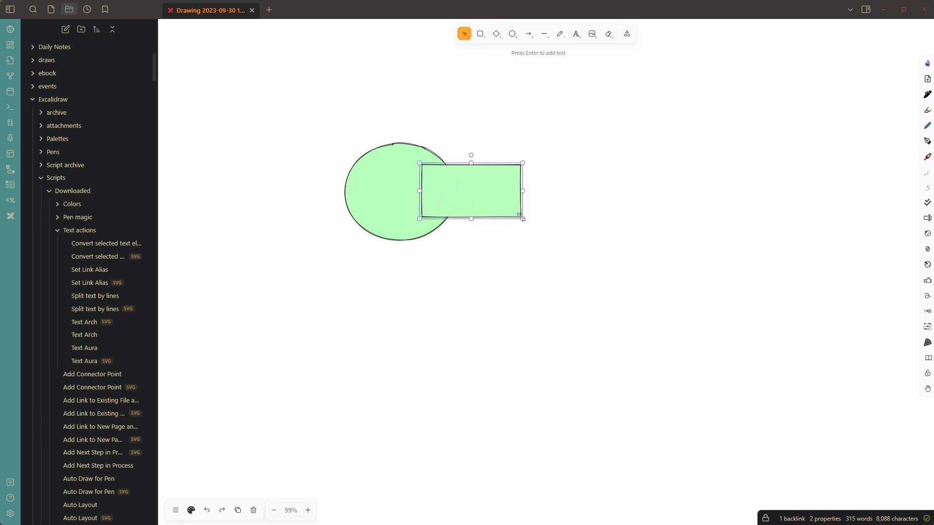
pyautogui.moveTo(609, 284); pyautogui.dragTo(249, 127)
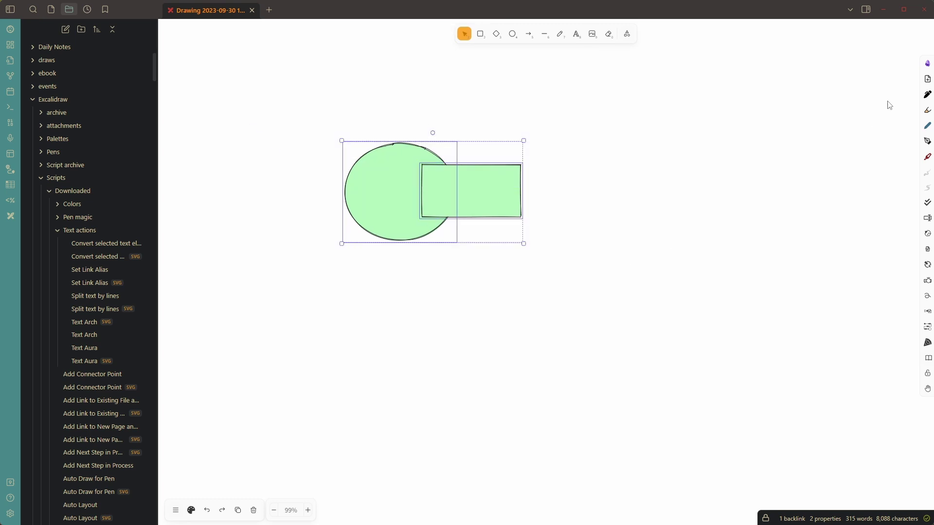
# - Merge the ellipse and rectangle with Boolean Operations union, move the result, then undo the merge
pyautogui.click(928, 64)
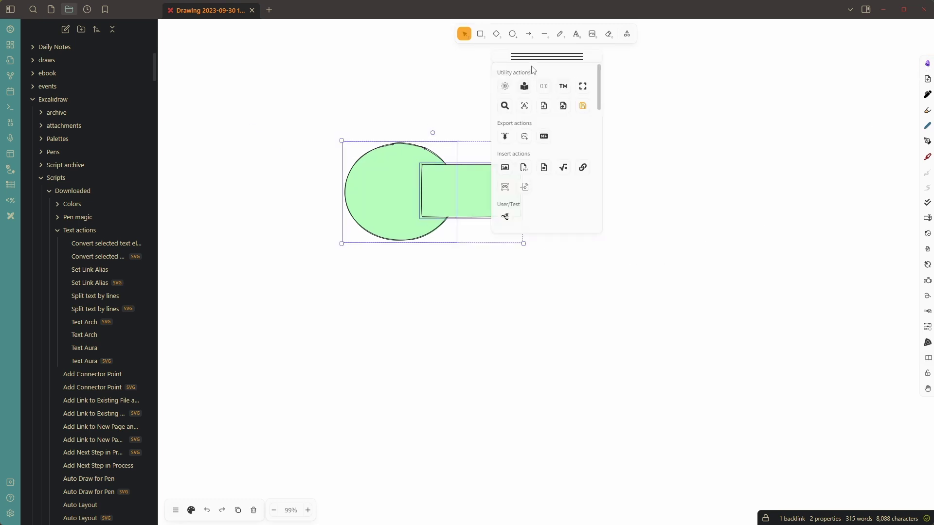
pyautogui.moveTo(535, 56); pyautogui.dragTo(667, 59)
pyautogui.scroll(-3, 675, 131)
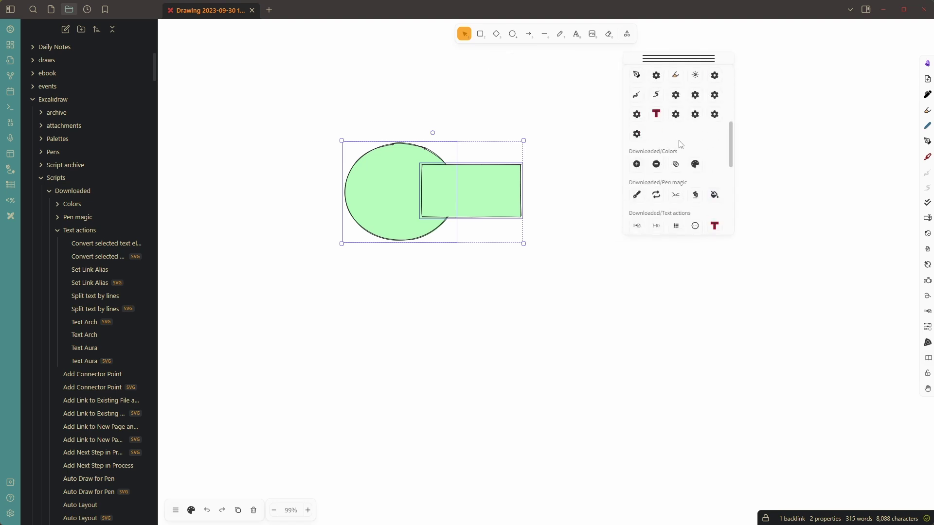
pyautogui.scroll(-4, 681, 145)
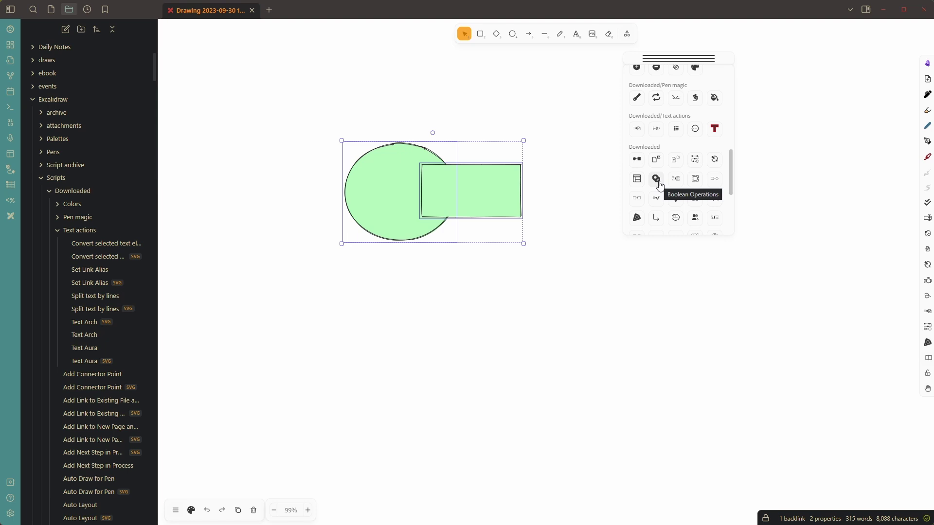
pyautogui.click(657, 179)
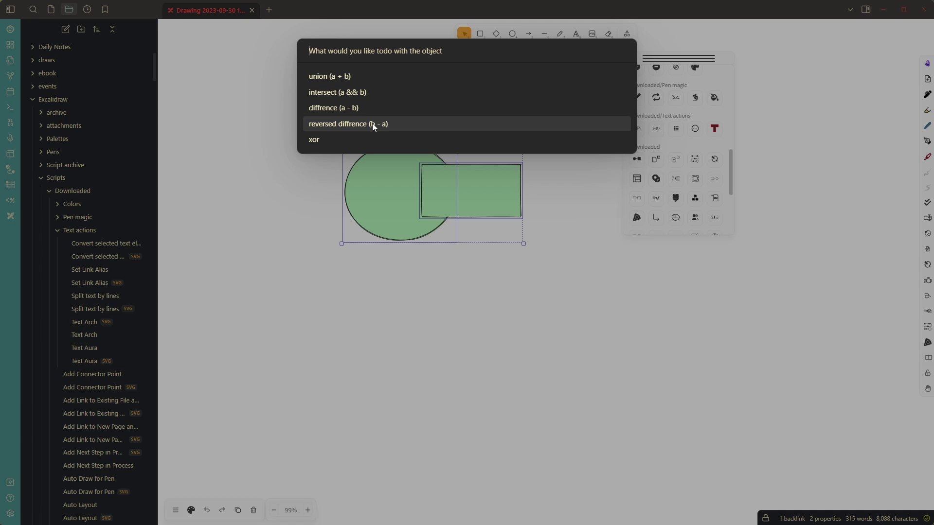
pyautogui.click(348, 81)
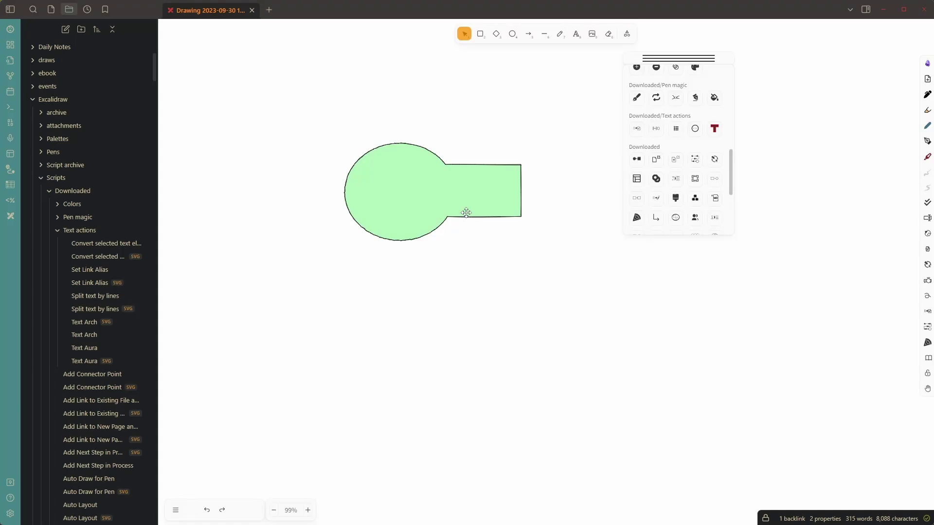
pyautogui.moveTo(467, 211); pyautogui.dragTo(399, 192)
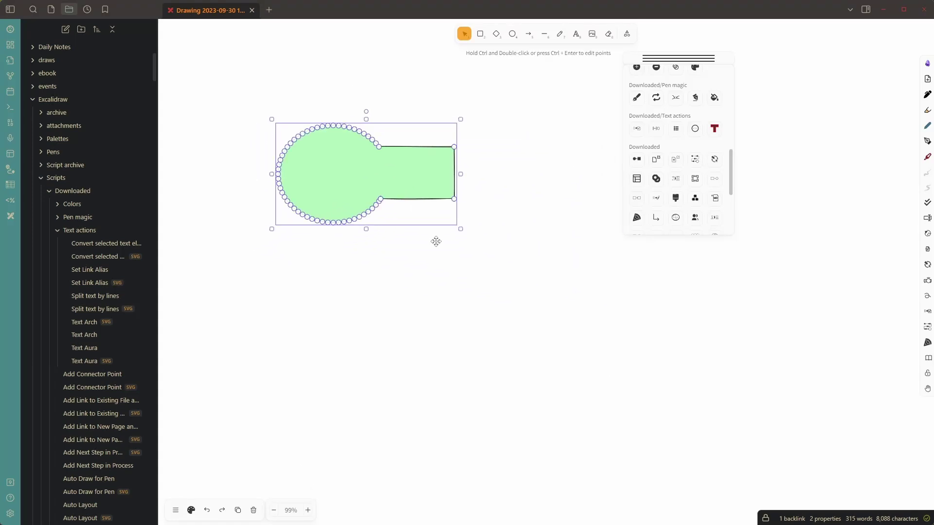
pyautogui.click(544, 383)
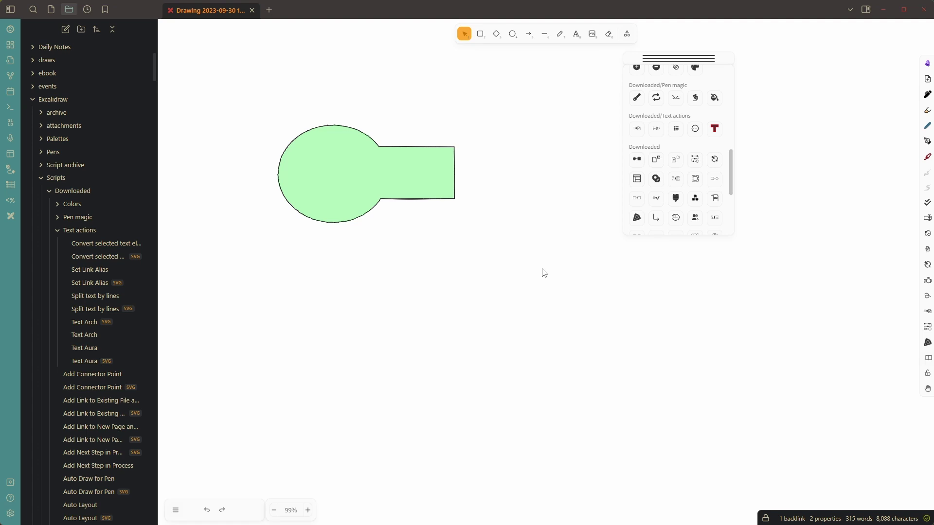
pyautogui.hotkey('ctrl', 'z')
pyautogui.moveTo(557, 283); pyautogui.dragTo(291, 130)
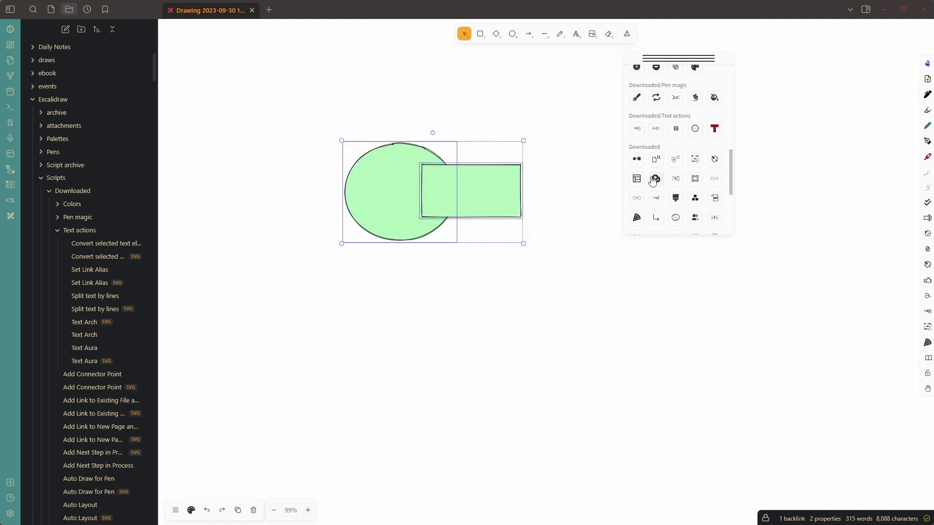
pyautogui.click(656, 179)
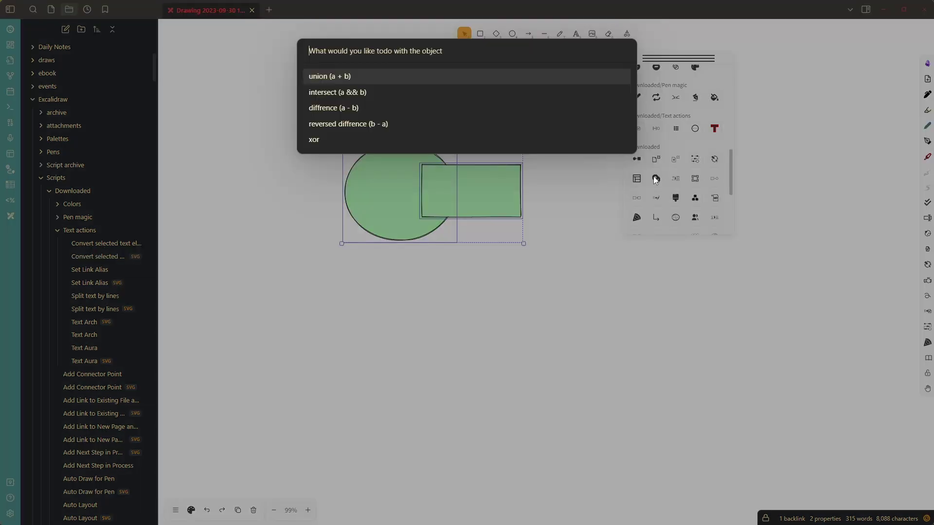
pyautogui.click(386, 125)
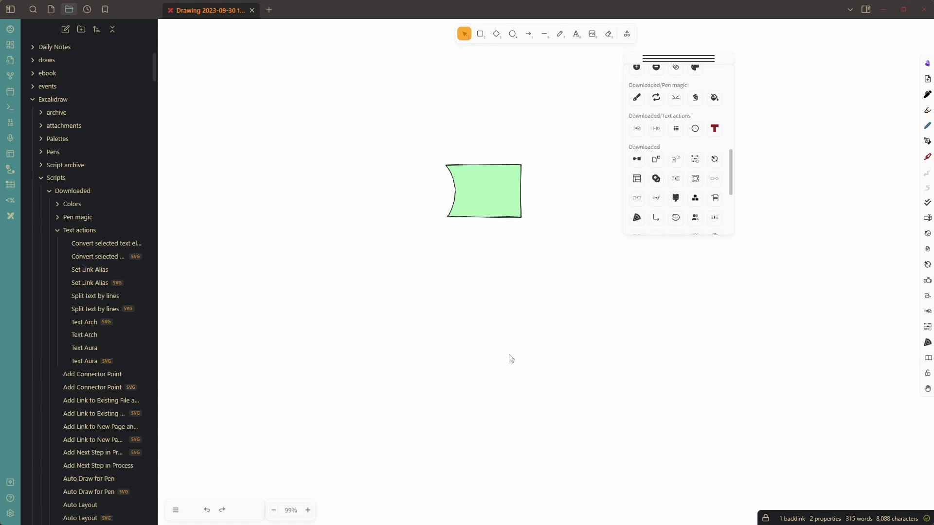
pyautogui.hotkey('ctrl', 'z')
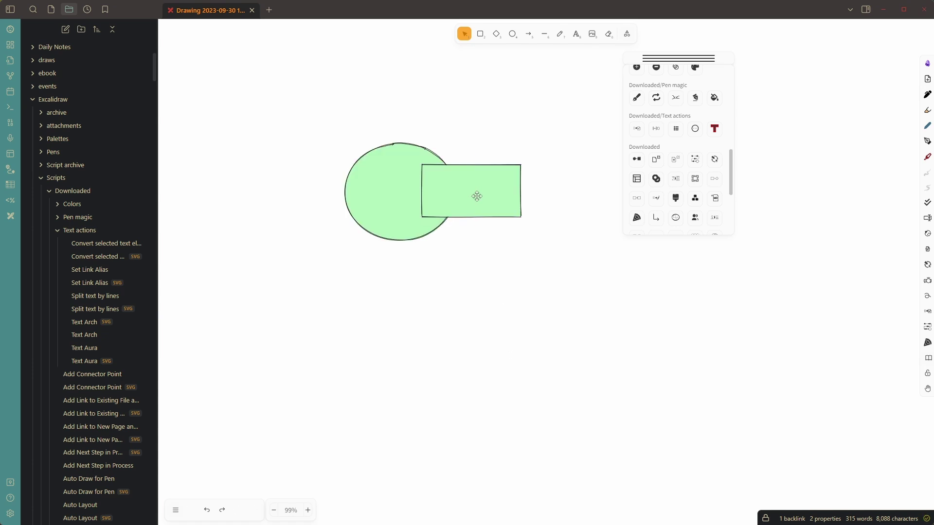
# - Move the rectangle away from the circle and draw a bent multi-point line across the circle
pyautogui.moveTo(479, 199); pyautogui.dragTo(563, 158)
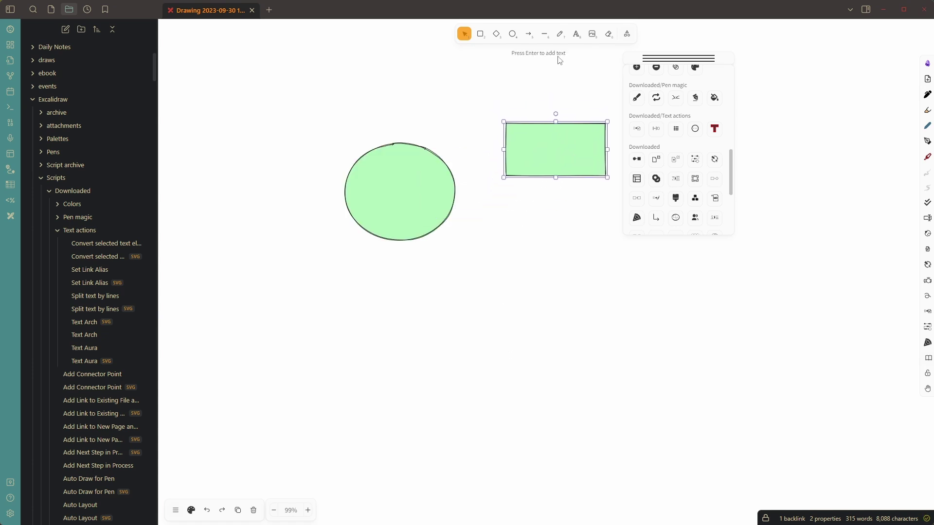
pyautogui.click(544, 34)
pyautogui.click(450, 135)
pyautogui.click(400, 194)
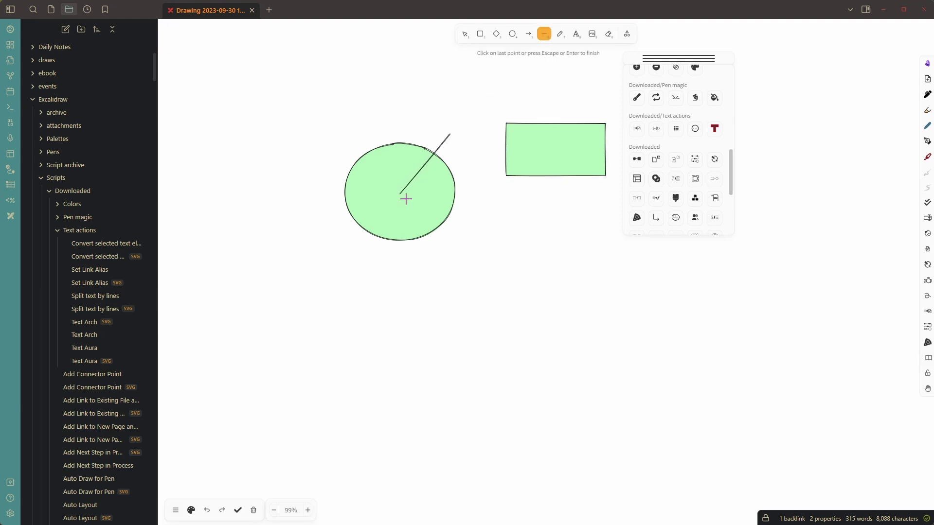
pyautogui.click(390, 218)
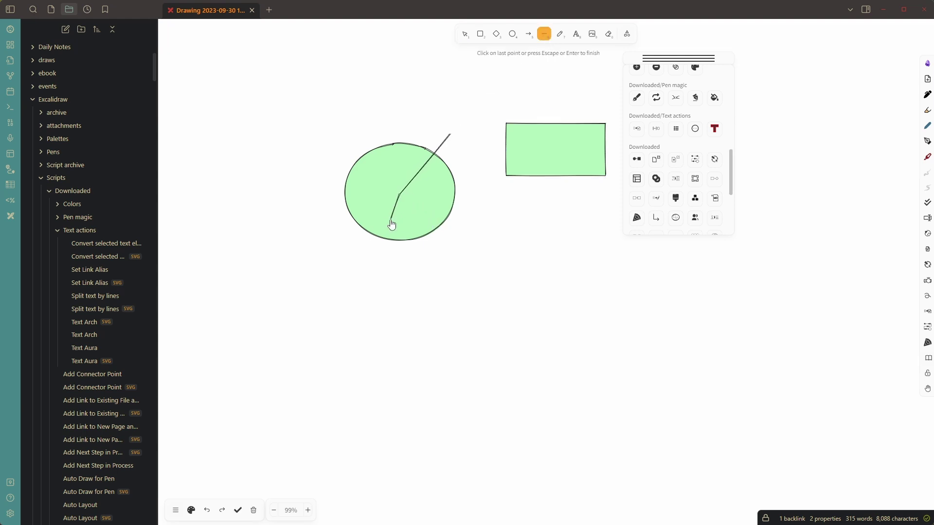
pyautogui.click(421, 267)
pyautogui.doubleClick(421, 280)
pyautogui.press('Escape')
pyautogui.click(420, 267)
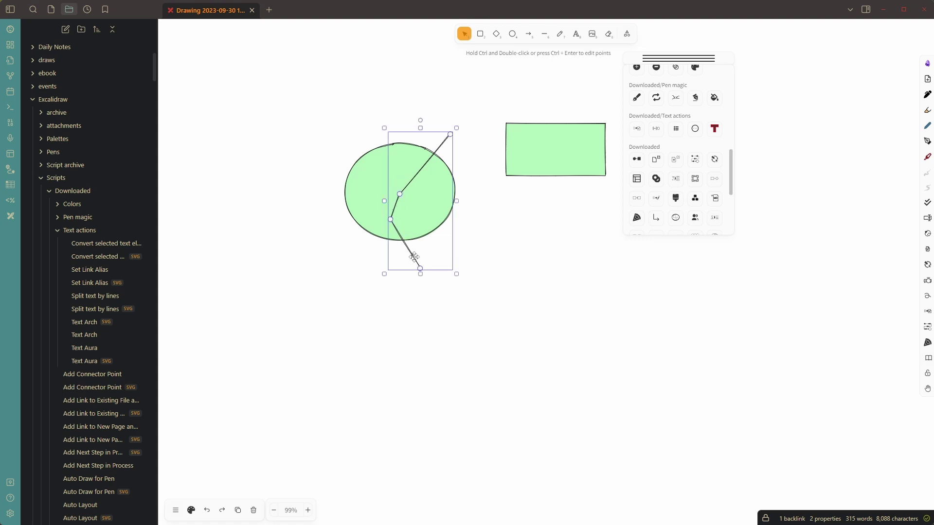
pyautogui.moveTo(414, 257); pyautogui.dragTo(410, 284)
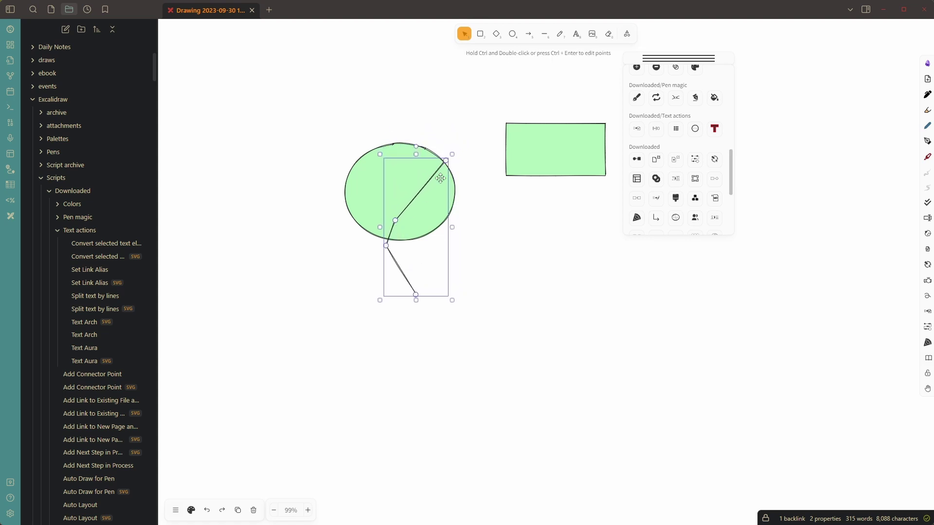
pyautogui.moveTo(416, 194); pyautogui.dragTo(427, 180)
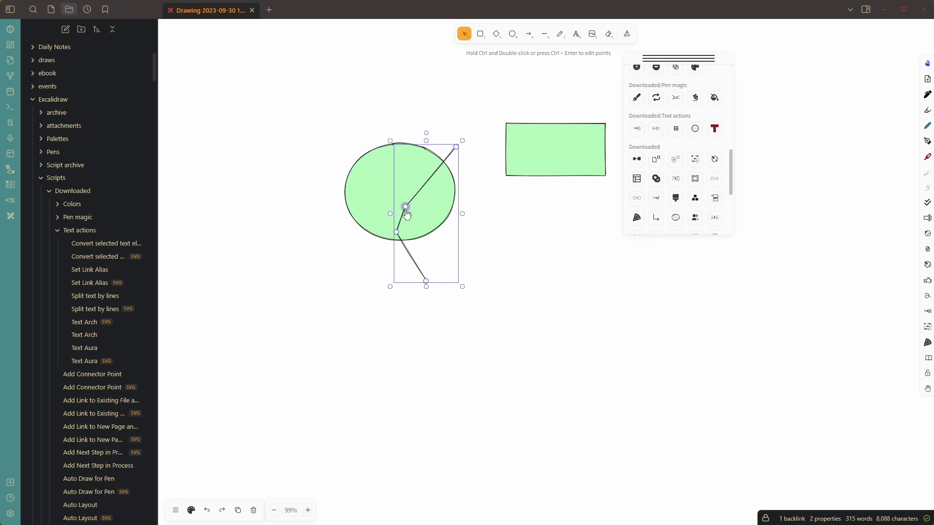
# - Select the circle and line and apply the Boolean Operations difference to cut the circle
pyautogui.moveTo(260, 89); pyautogui.dragTo(477, 334)
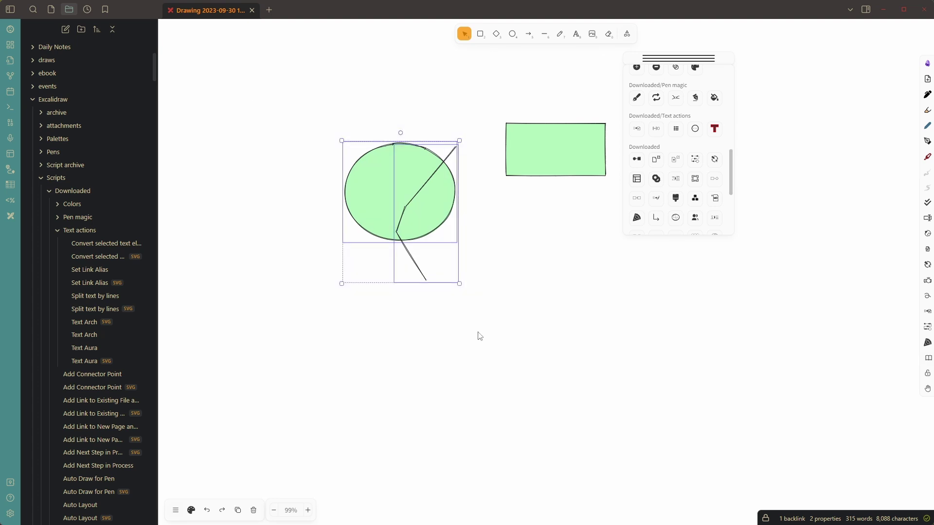
pyautogui.click(657, 180)
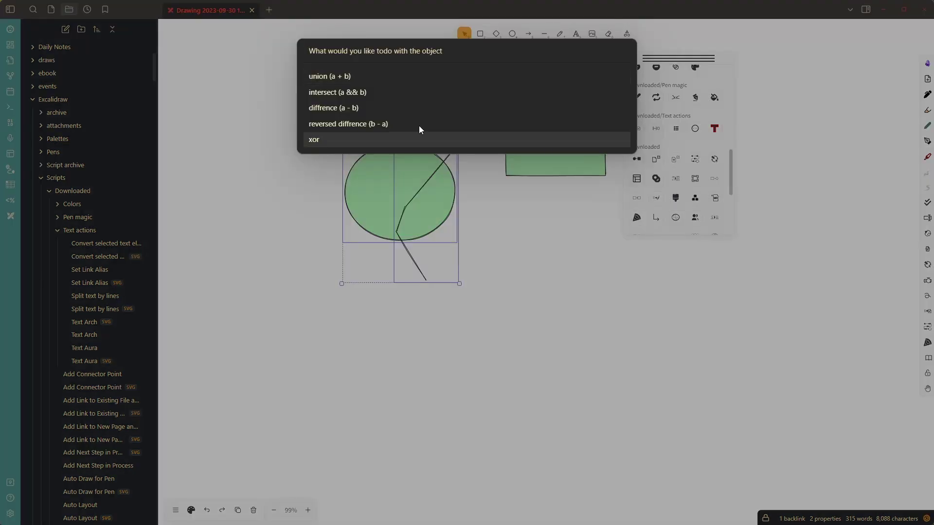
pyautogui.click(347, 108)
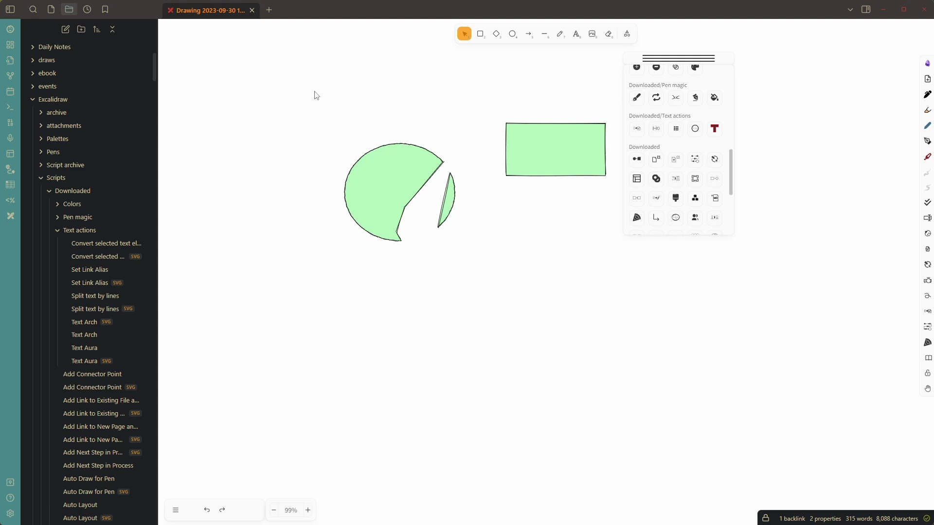
# - Delete both circle pieces and the rectangle, then scroll down to the Excalidraw Scripts Downloaded folder
pyautogui.moveTo(314, 94); pyautogui.dragTo(660, 320)
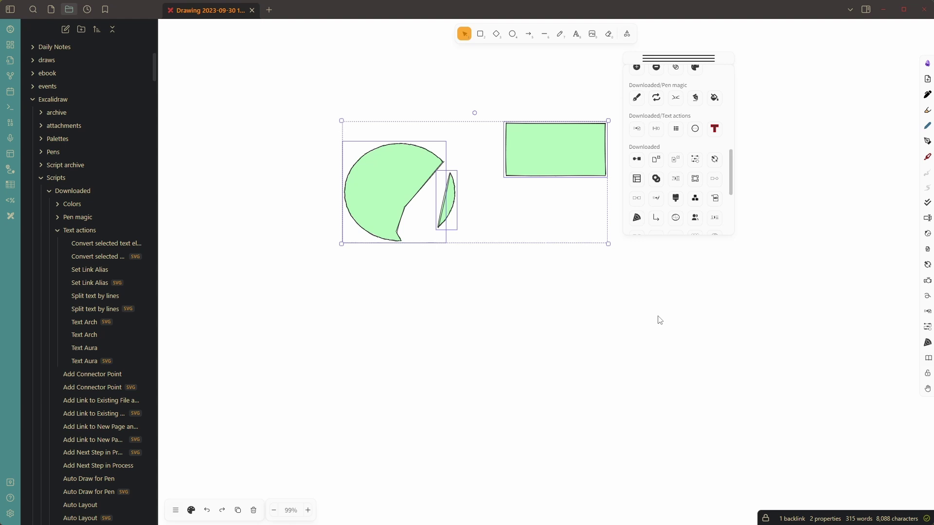
pyautogui.press('Delete')
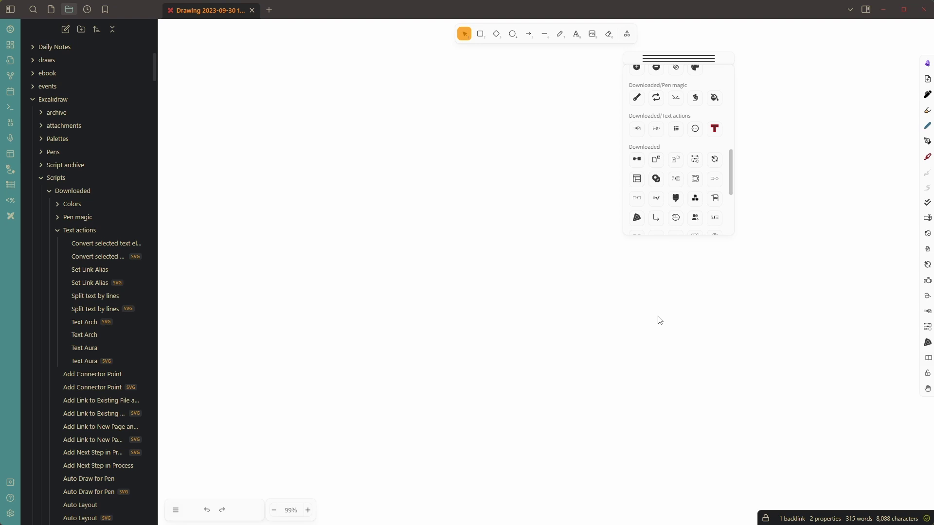
pyautogui.scroll(1, 666, 156)
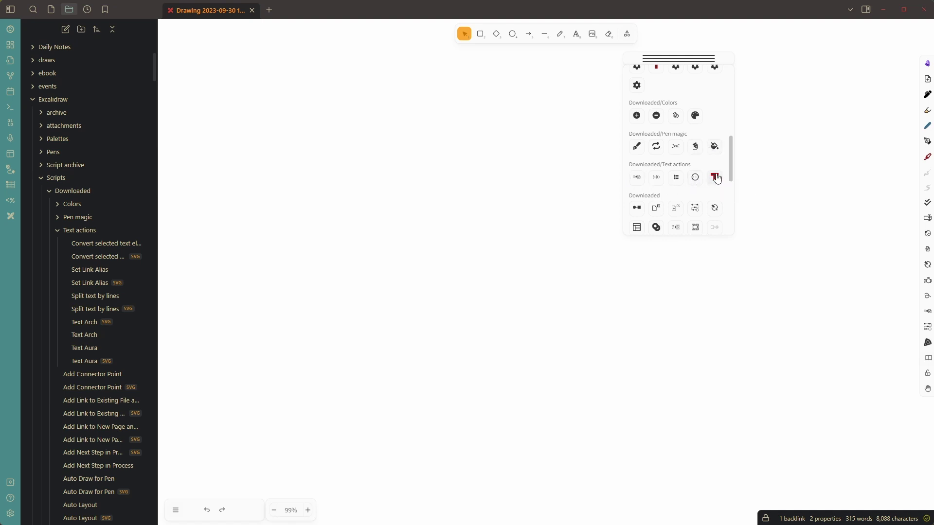
pyautogui.scroll(-1, 653, 193)
pyautogui.scroll(-2, 647, 180)
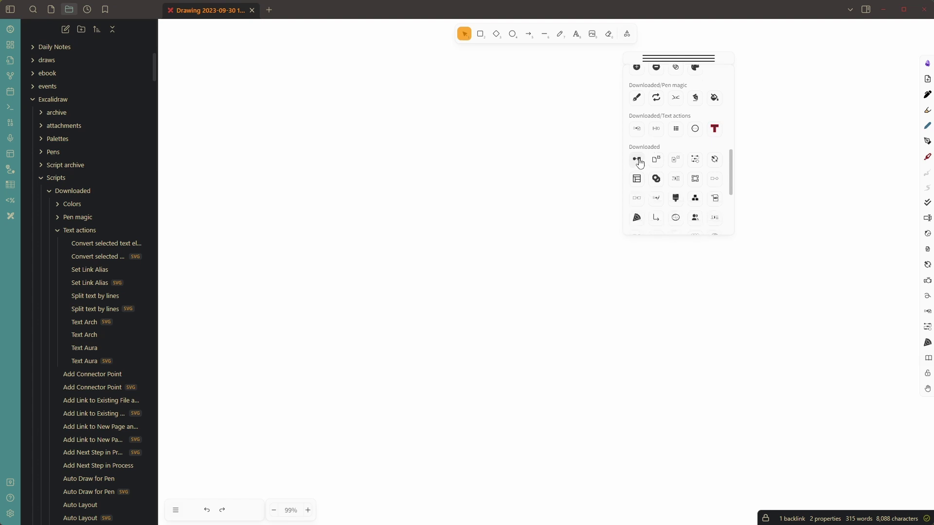
pyautogui.scroll(-2, 635, 149)
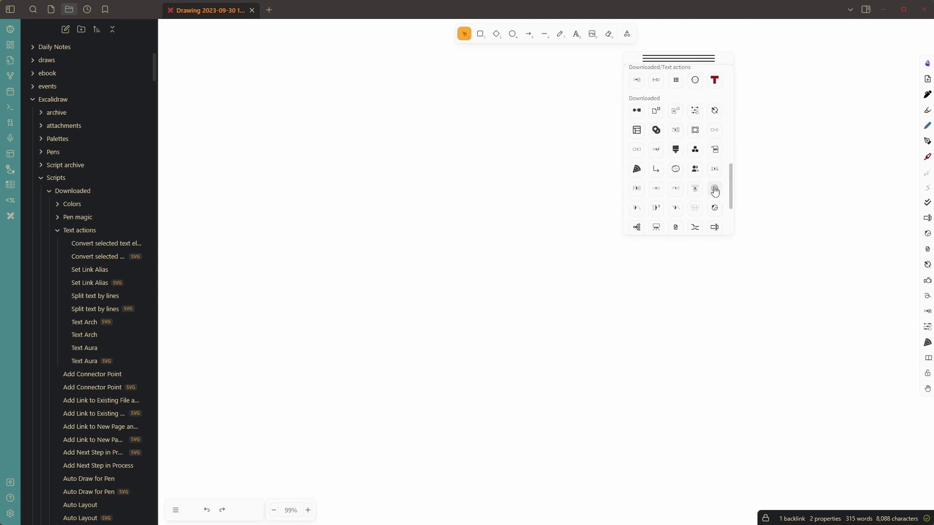
pyautogui.scroll(-1, 718, 199)
pyautogui.scroll(-1, 717, 201)
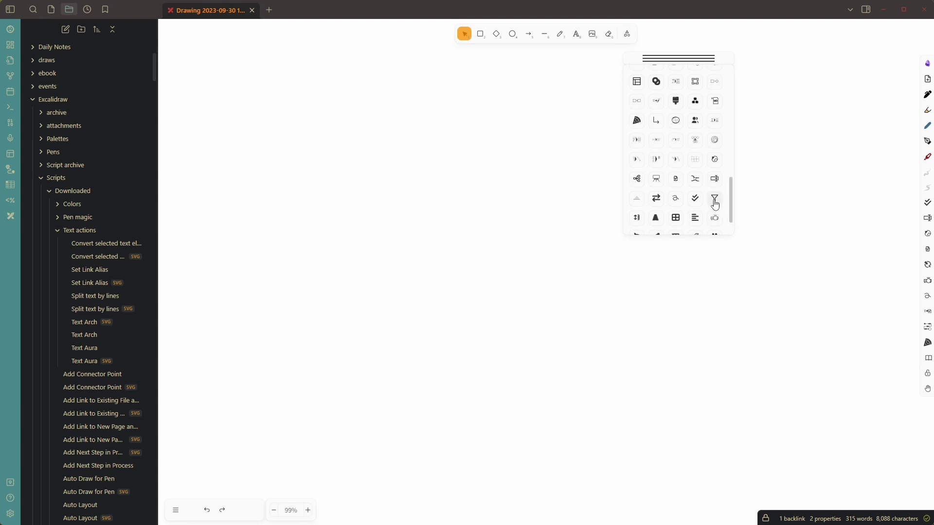
pyautogui.scroll(-2, 715, 204)
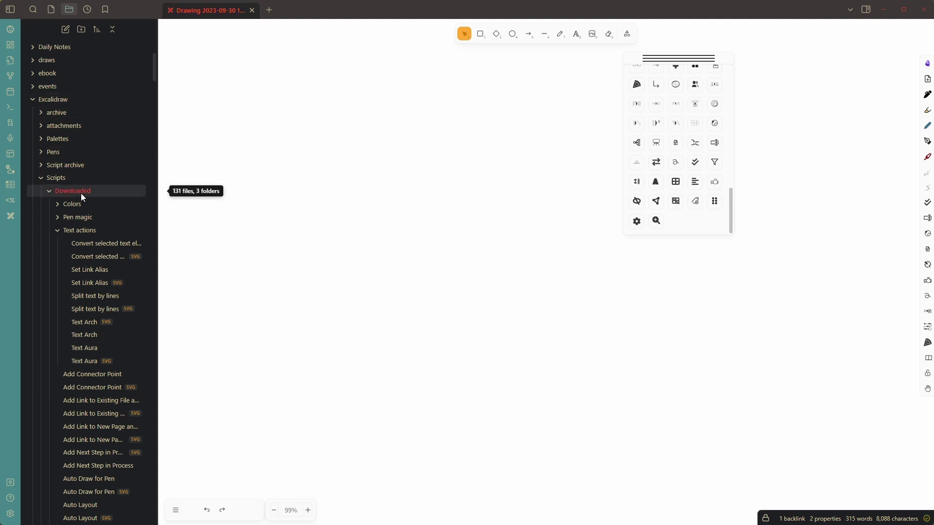
# - Collapse the Text actions folder and create a new Shape magic folder inside Downloaded
pyautogui.click(59, 232)
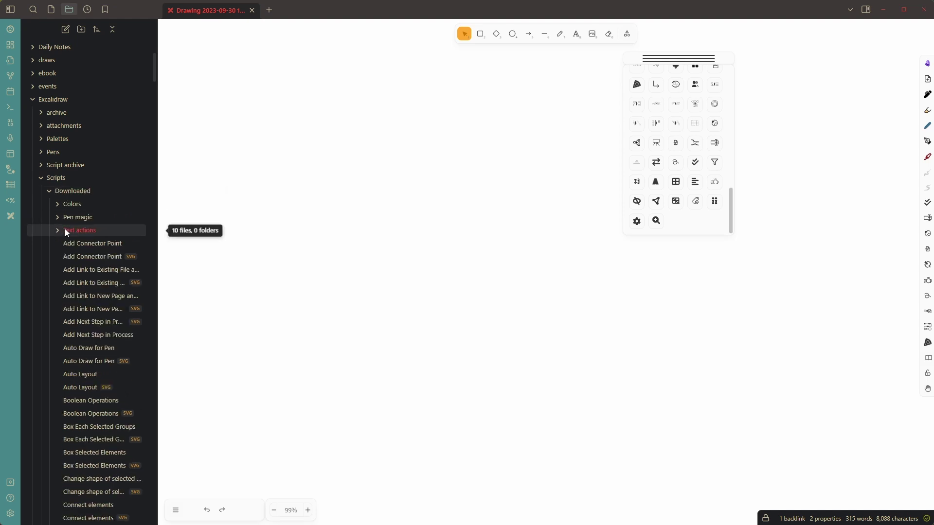
pyautogui.rightClick(74, 190)
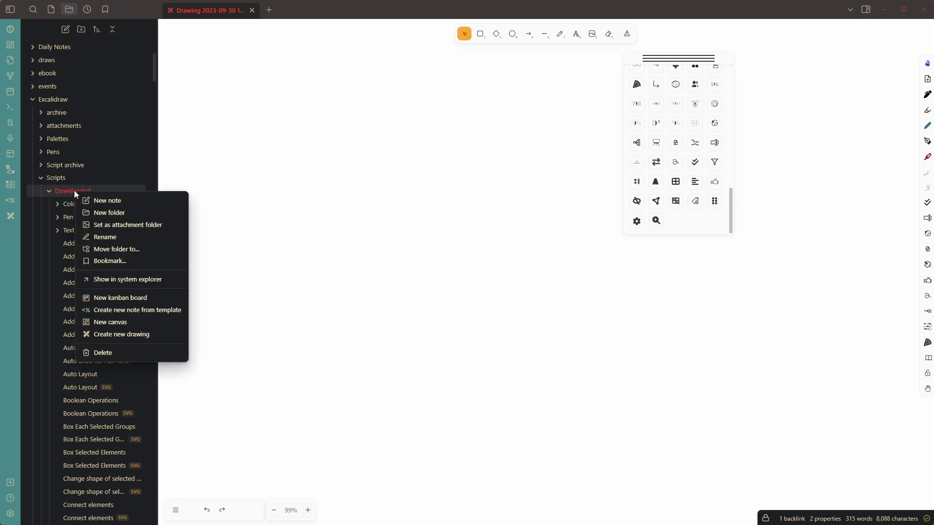
pyautogui.click(109, 212)
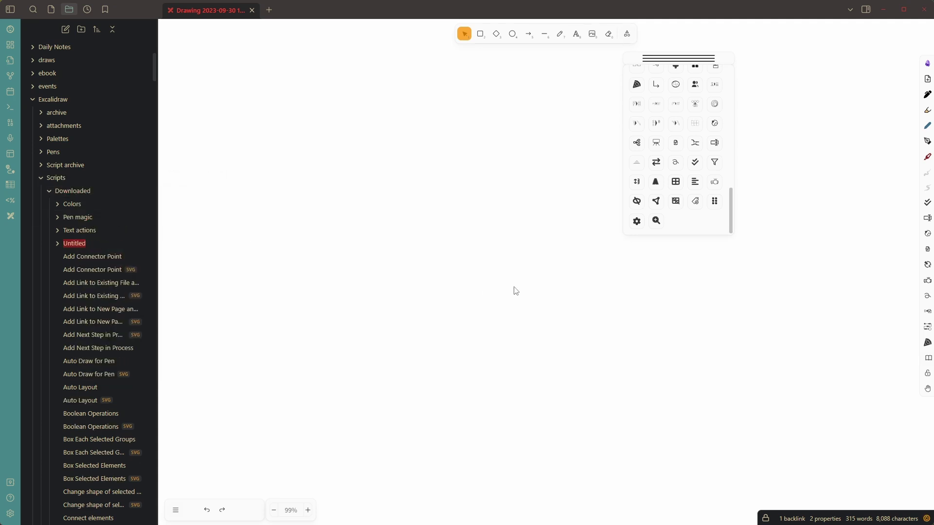
pyautogui.write('Shape magic')
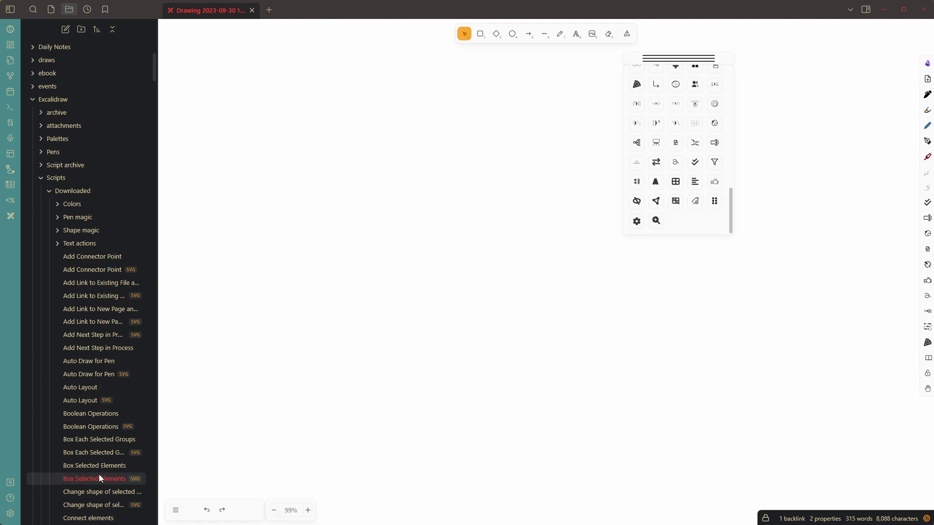
# - Select the Boolean Operations script and its SVG icon file in the file list
pyautogui.scroll(-1, 85, 417)
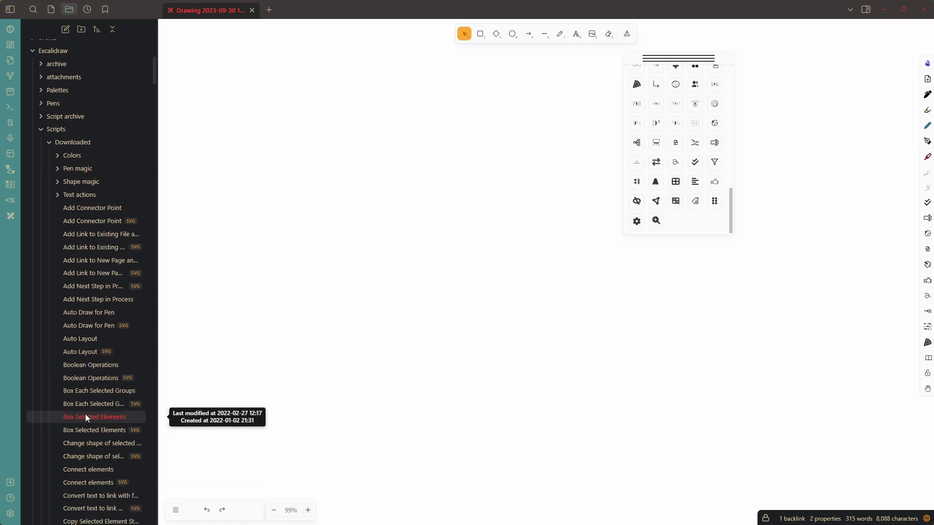
pyautogui.click(99, 366)
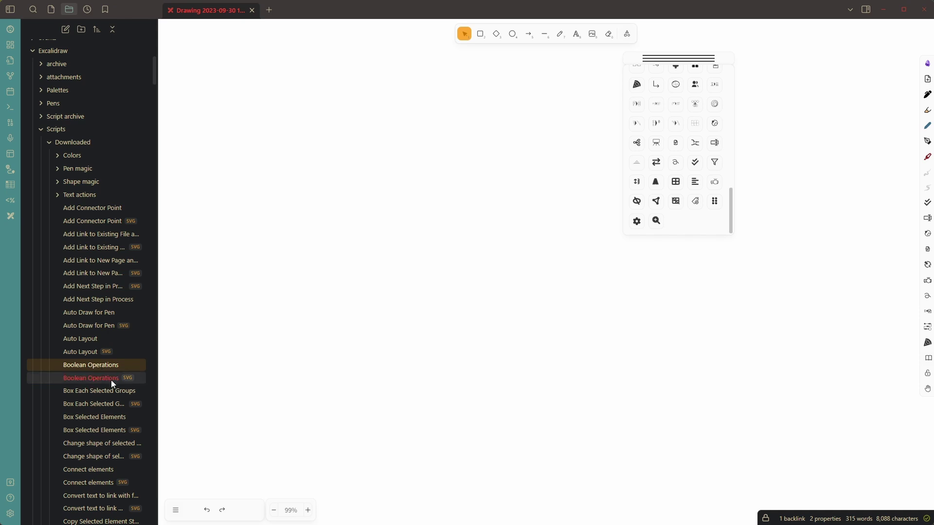
pyautogui.keyDown('shift'); pyautogui.click(82, 378); pyautogui.keyUp('shift')
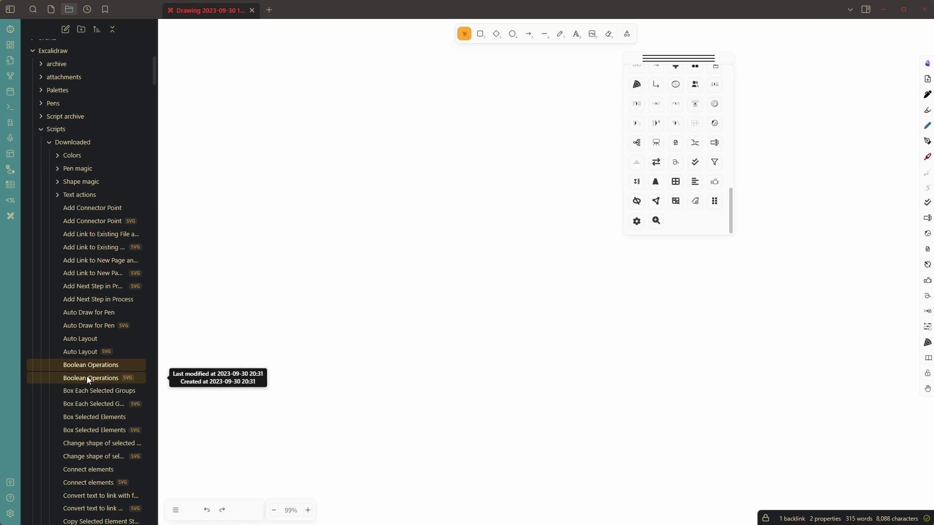
pyautogui.scroll(-8, 87, 375)
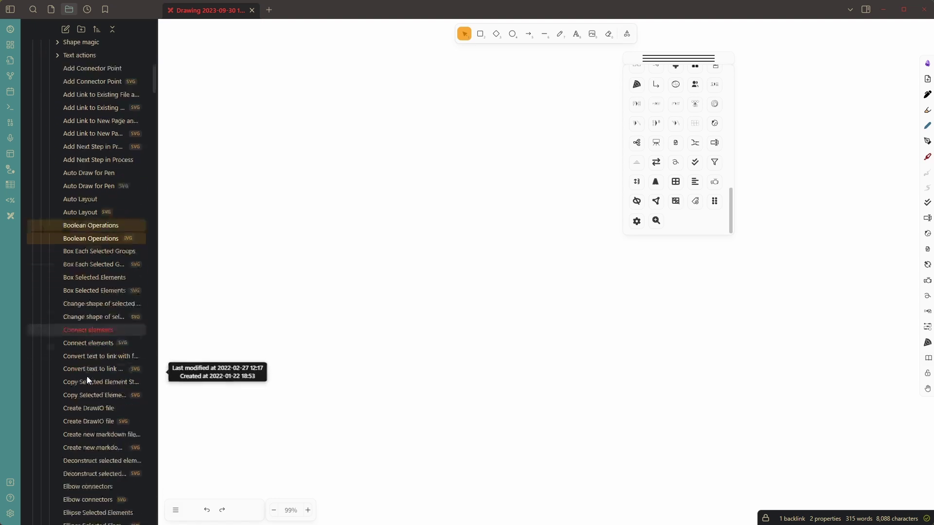
pyautogui.scroll(-7, 86, 376)
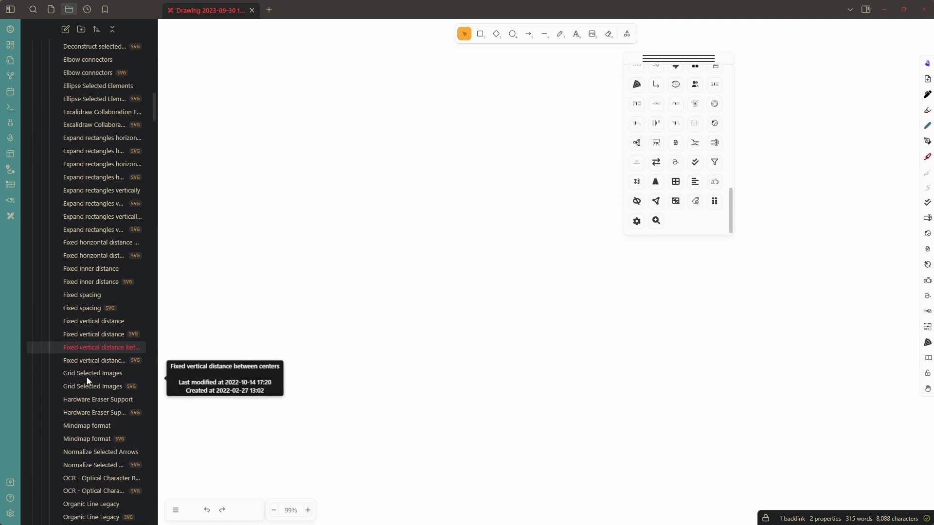
pyautogui.scroll(-4, 87, 380)
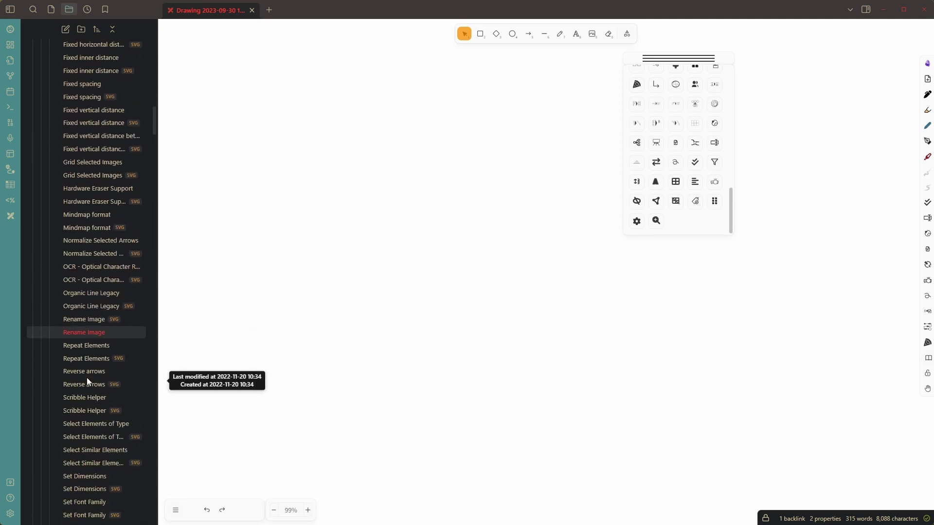
pyautogui.scroll(-1, 87, 378)
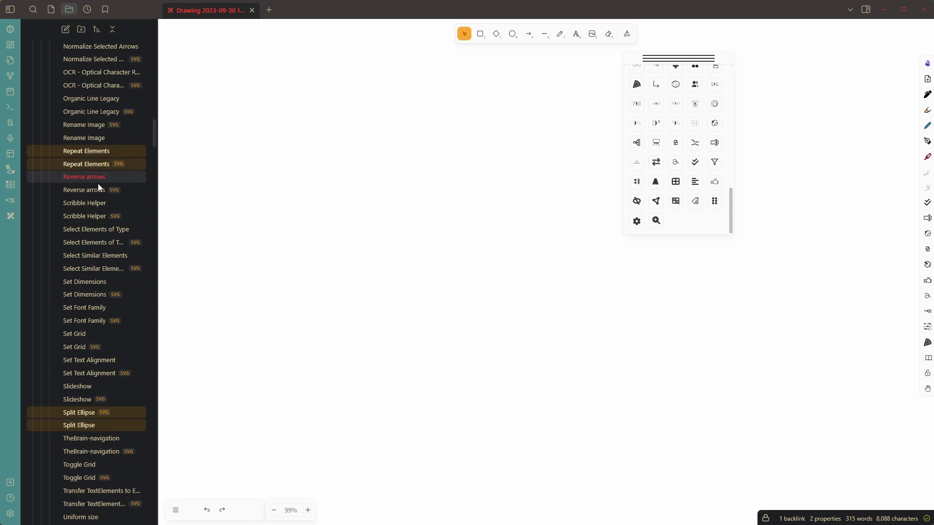
pyautogui.scroll(8, 98, 204)
pyautogui.scroll(5, 98, 210)
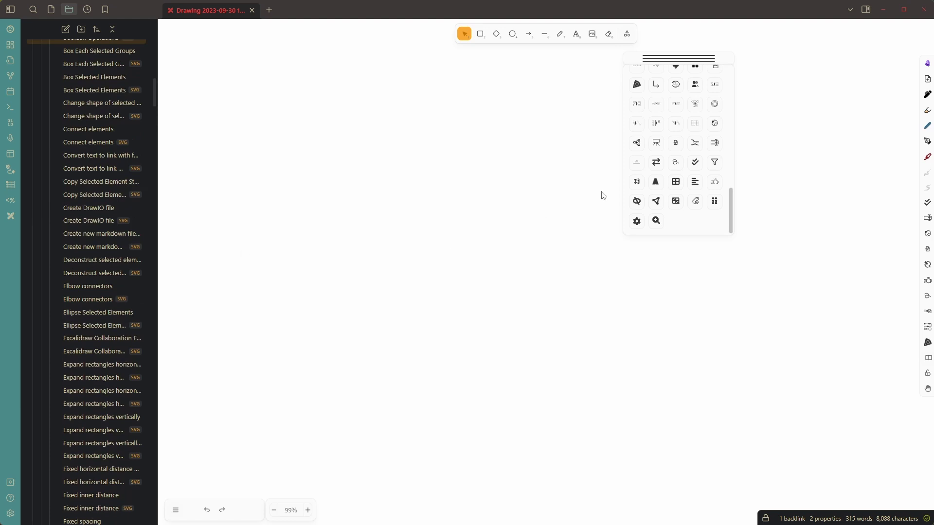
pyautogui.scroll(4, 728, 144)
# - Move the script panel aside and drag the six selected script files into the Shape magic folder
pyautogui.moveTo(669, 58); pyautogui.dragTo(233, 114)
pyautogui.scroll(6, 84, 165)
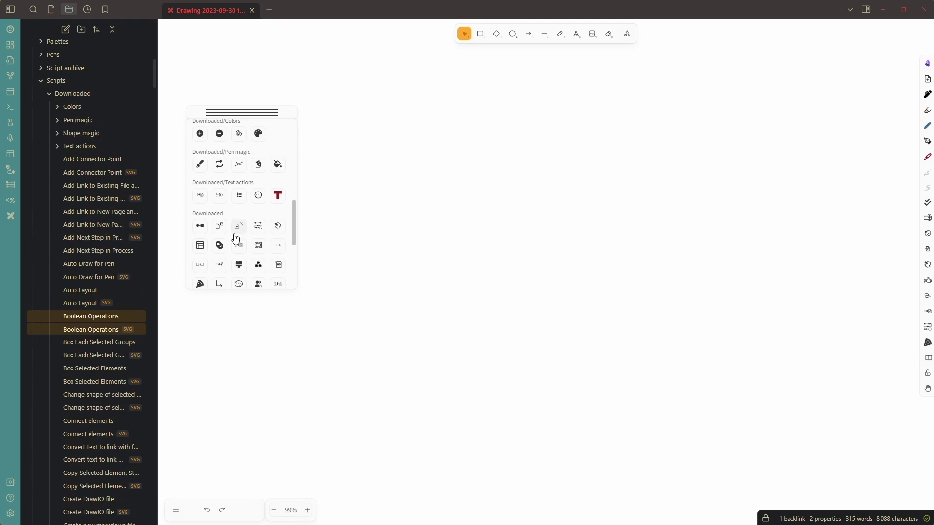
pyautogui.moveTo(78, 332); pyautogui.dragTo(89, 134)
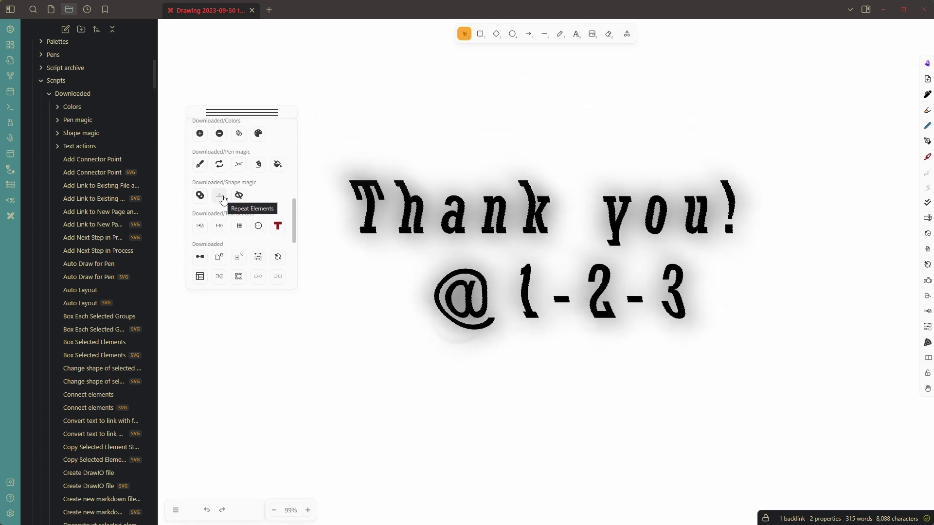
# - Draw a green square, duplicate it with a small offset, and tilt the copy slightly counter-clockwise
pyautogui.click(481, 34)
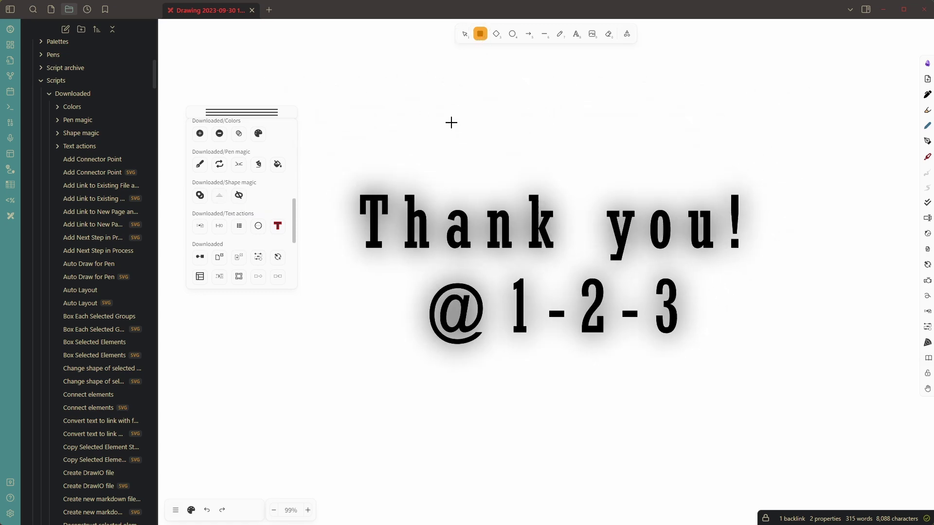
pyautogui.moveTo(433, 115); pyautogui.dragTo(535, 216)
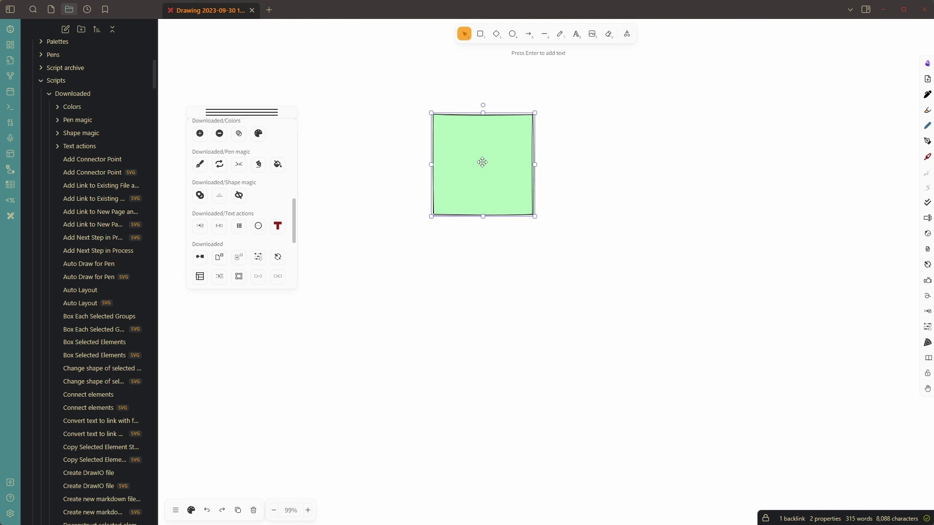
pyautogui.keyDown('alt'); pyautogui.moveTo(483, 162); pyautogui.dragTo(488, 170); pyautogui.keyUp('alt')
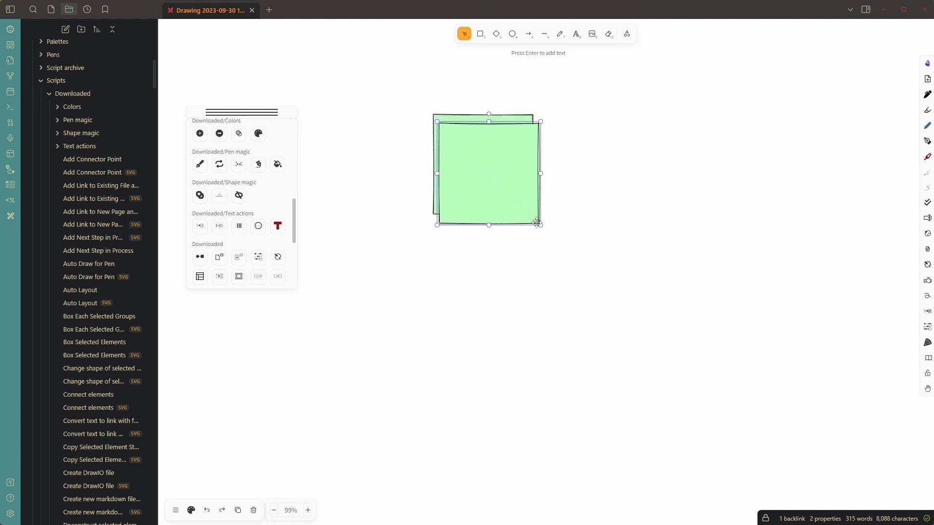
pyautogui.moveTo(540, 225); pyautogui.dragTo(538, 222)
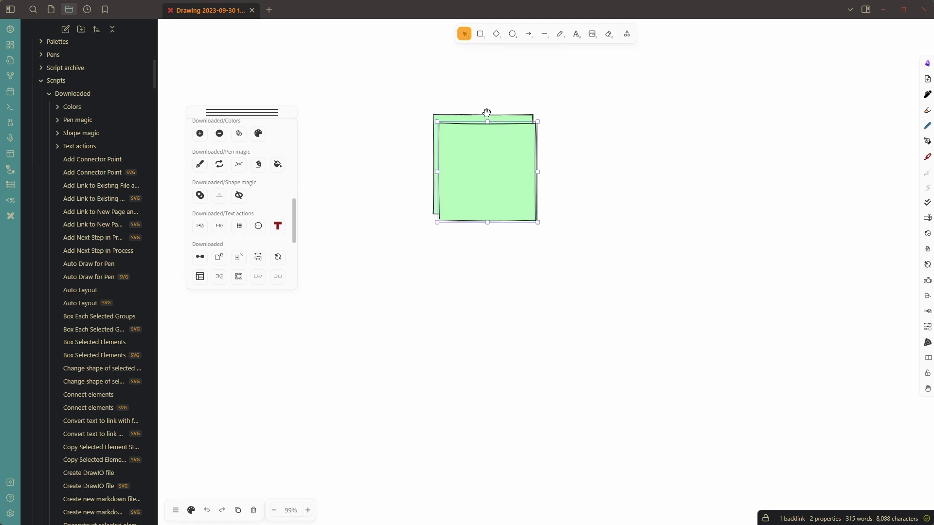
pyautogui.moveTo(487, 113); pyautogui.dragTo(485, 114)
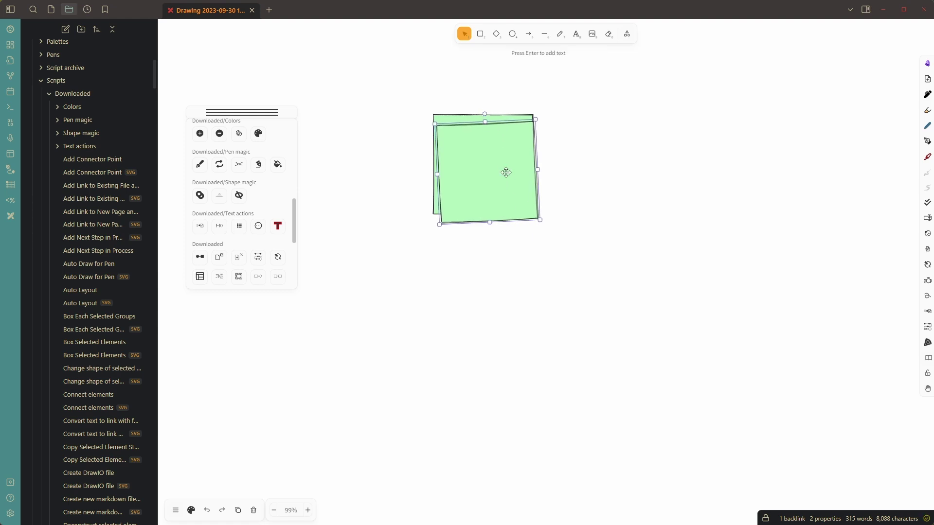
# - Centre the two squares horizontally and vertically on each other, then reselect both
pyautogui.moveTo(646, 295); pyautogui.dragTo(384, 83)
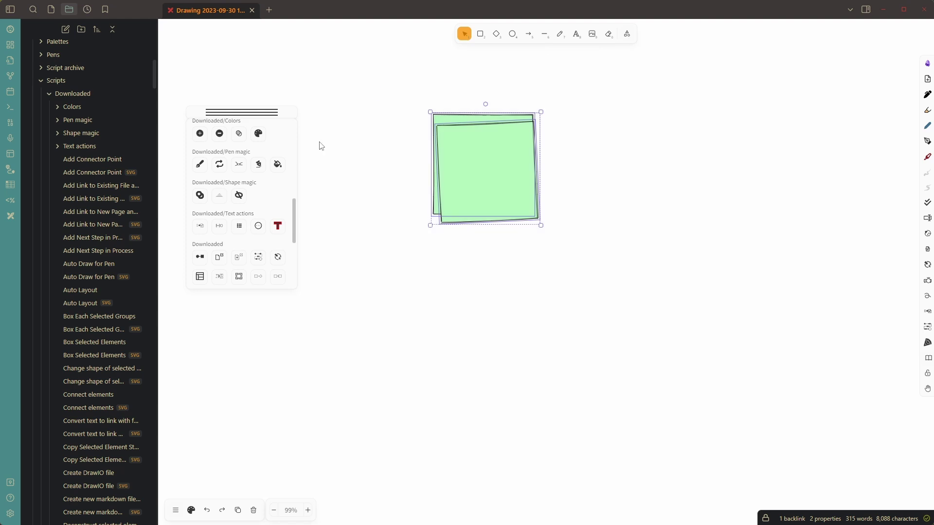
pyautogui.click(191, 511)
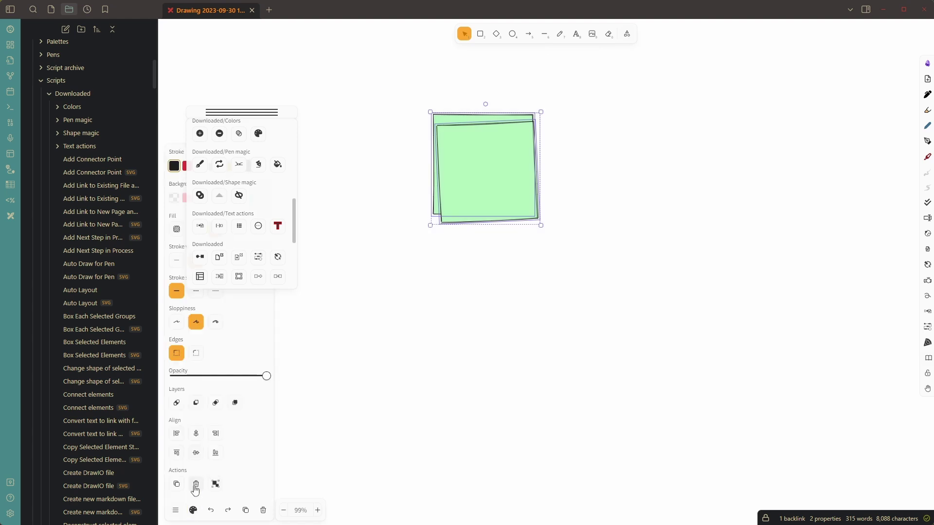
pyautogui.click(200, 439)
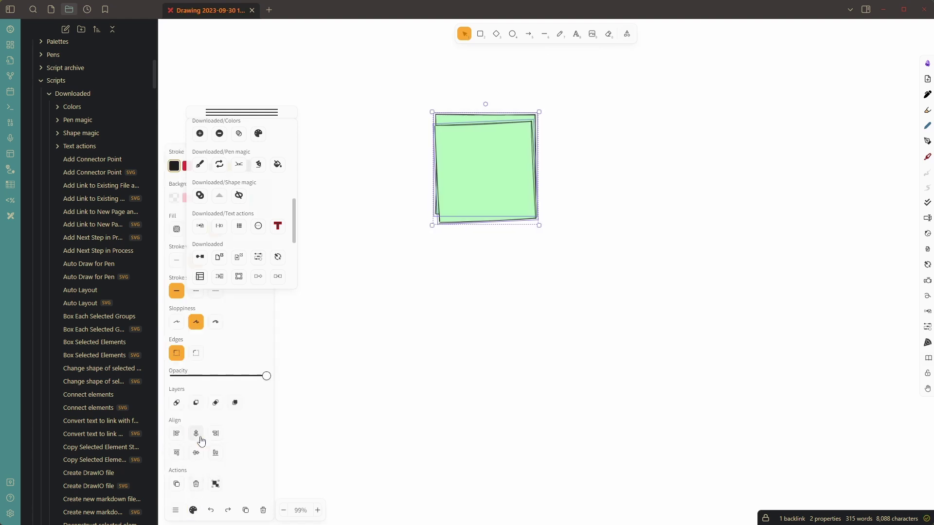
pyautogui.click(196, 455)
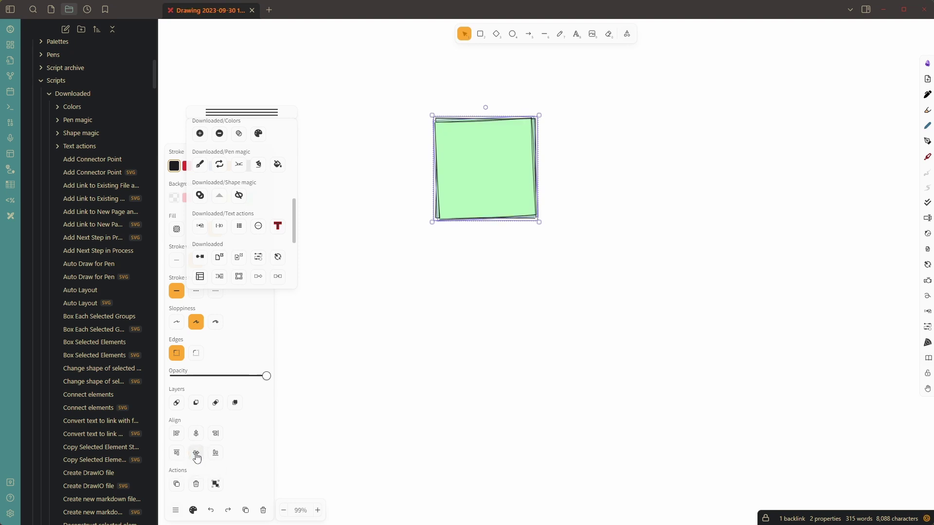
pyautogui.click(494, 233)
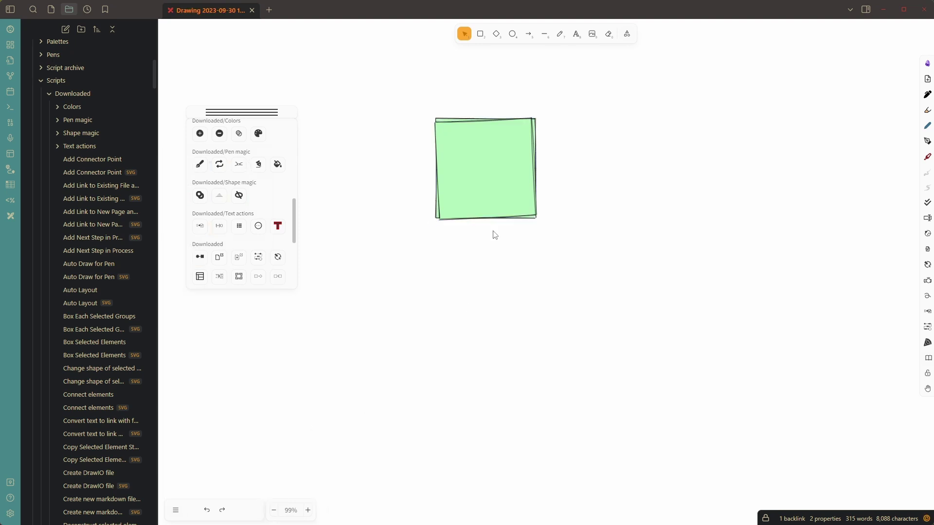
pyautogui.click(500, 194)
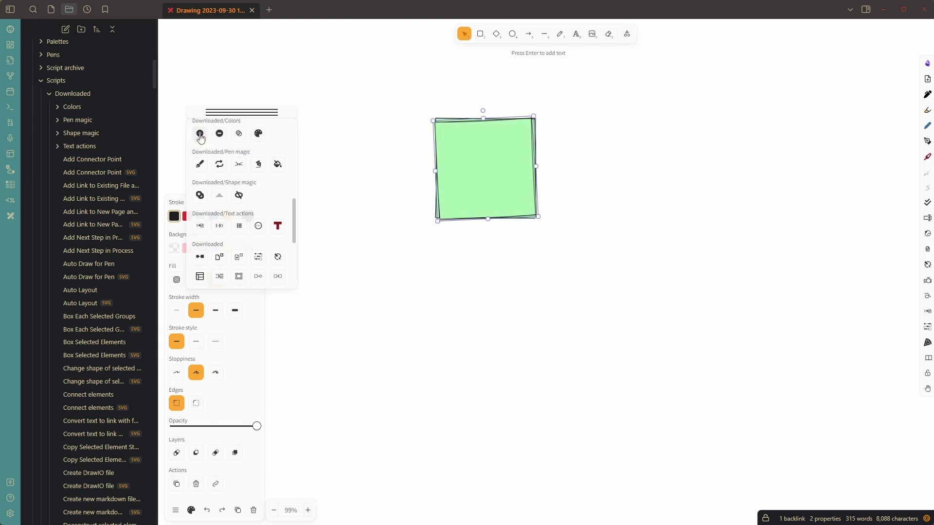
pyautogui.click(643, 338)
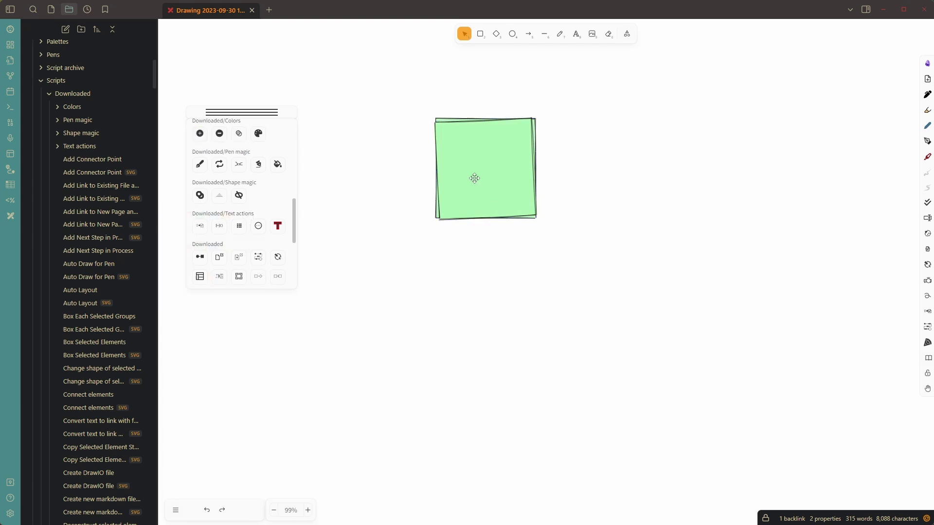
pyautogui.moveTo(658, 300); pyautogui.dragTo(356, 82)
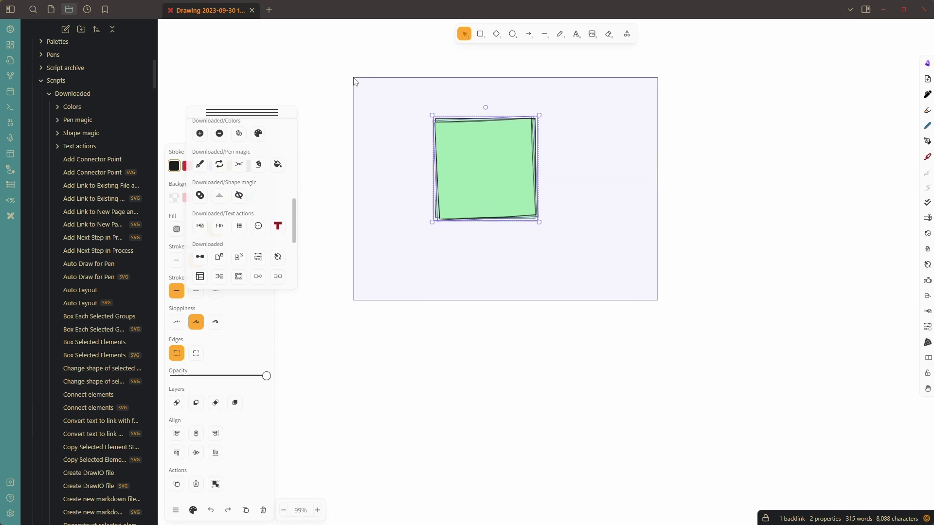
# - Run Repeat Elements on the two squares with 15 repetitions
pyautogui.click(221, 197)
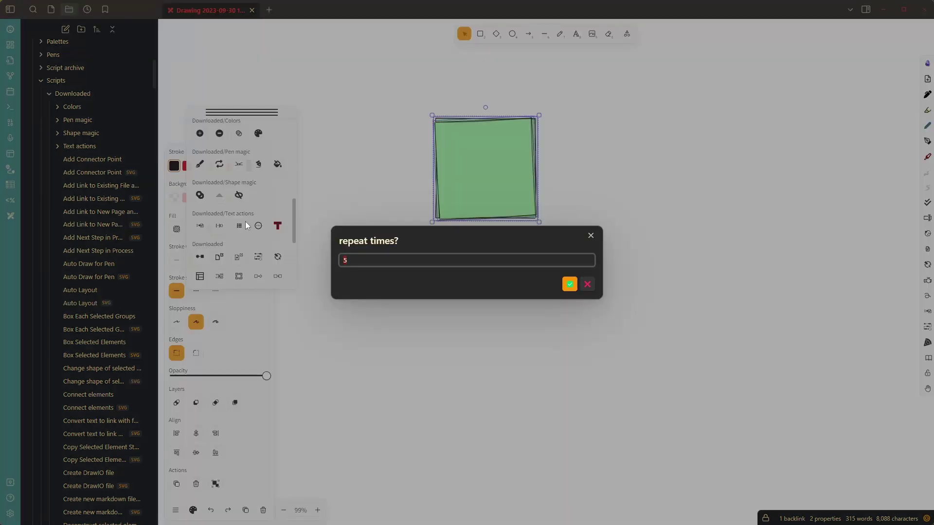
pyautogui.write('15')
pyautogui.press('Return')
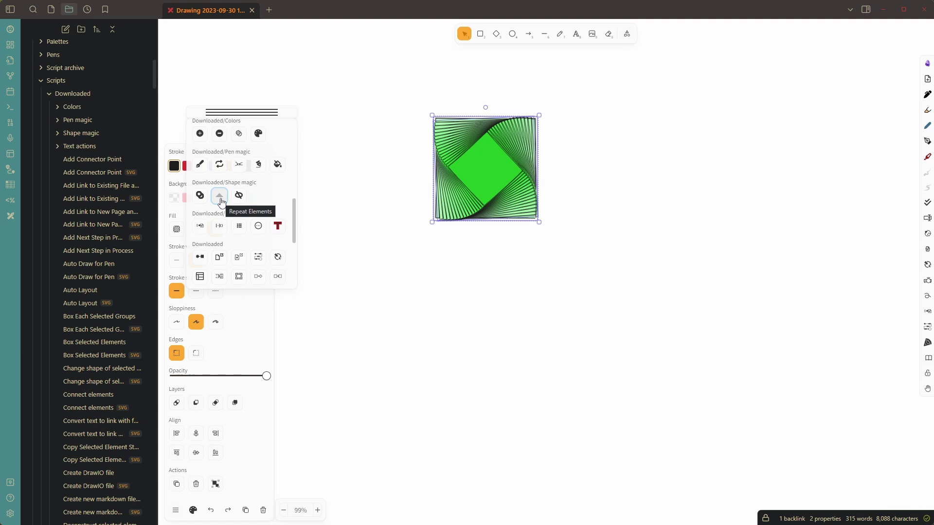
pyautogui.click(481, 348)
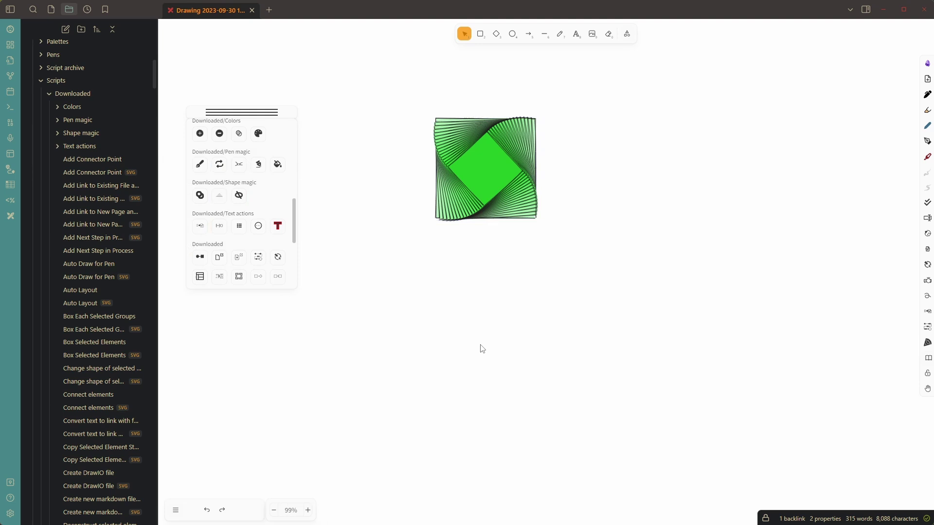
pyautogui.scroll(5, 234, 219)
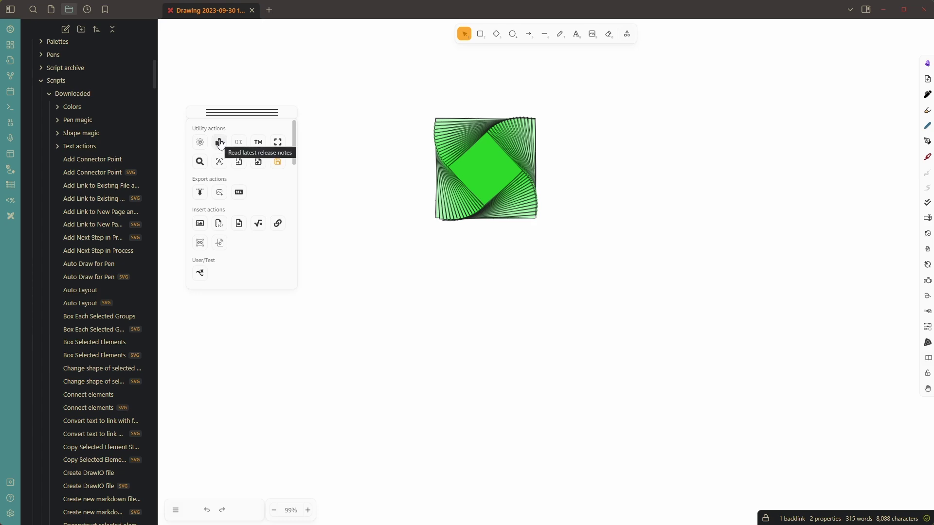
pyautogui.click(219, 142)
pyautogui.scroll(-1, 390, 229)
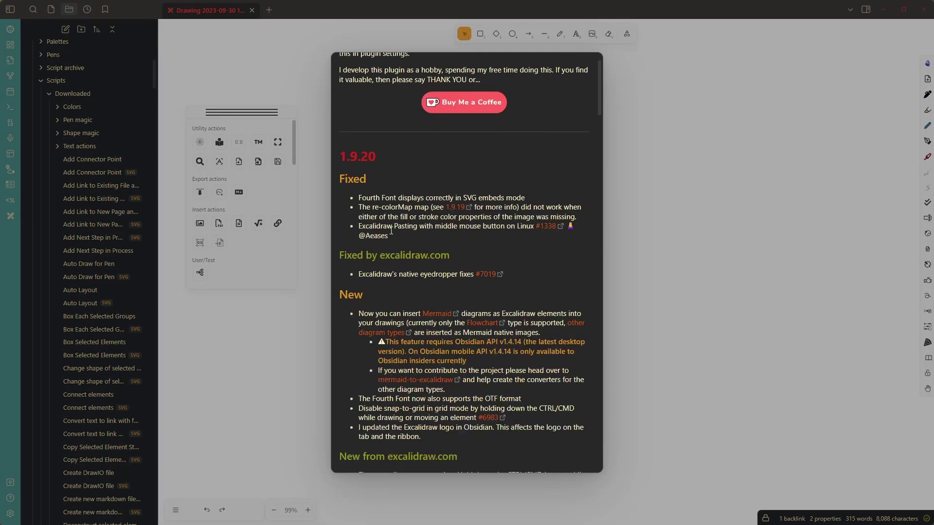
pyautogui.scroll(-2, 428, 292)
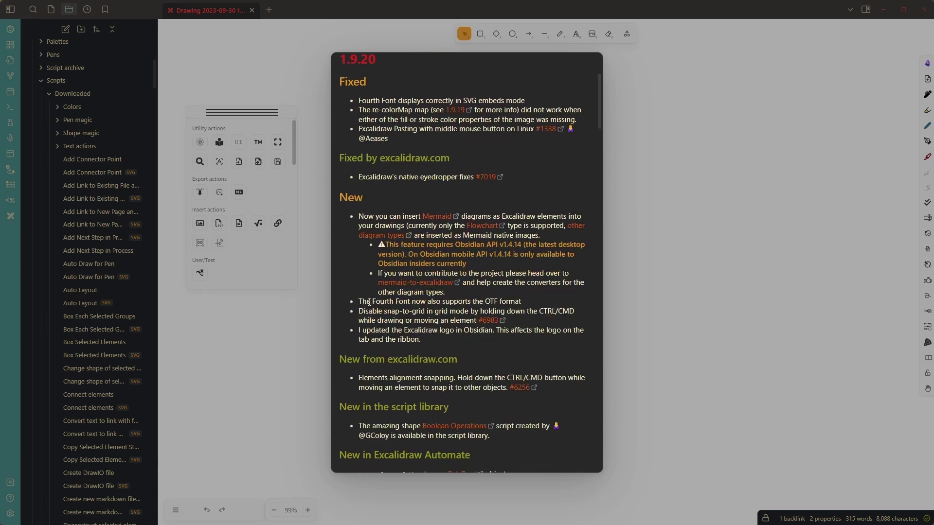
pyautogui.moveTo(370, 302); pyautogui.dragTo(483, 300)
pyautogui.scroll(-2, 483, 300)
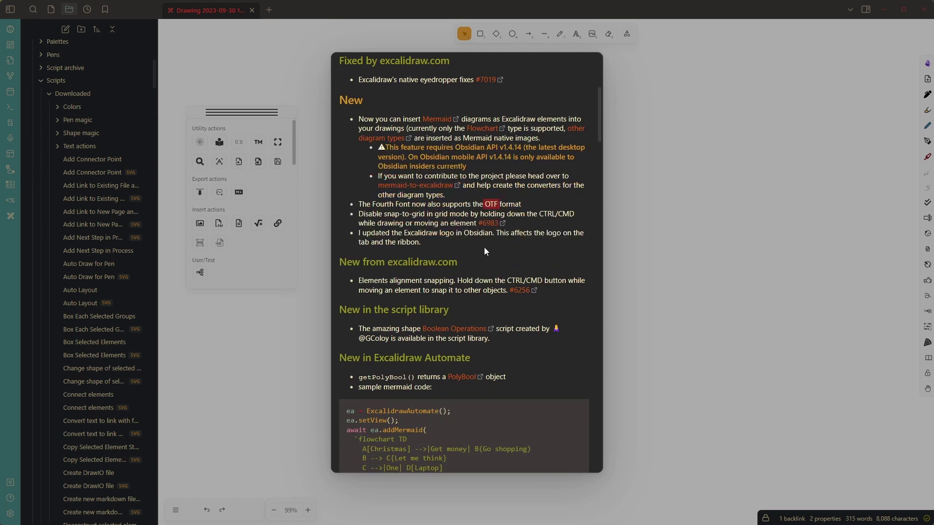
pyautogui.click(658, 276)
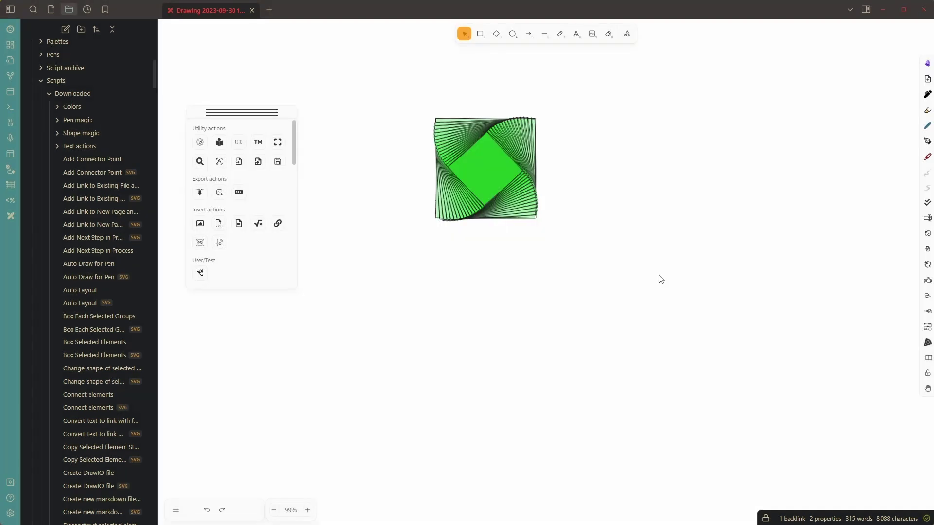